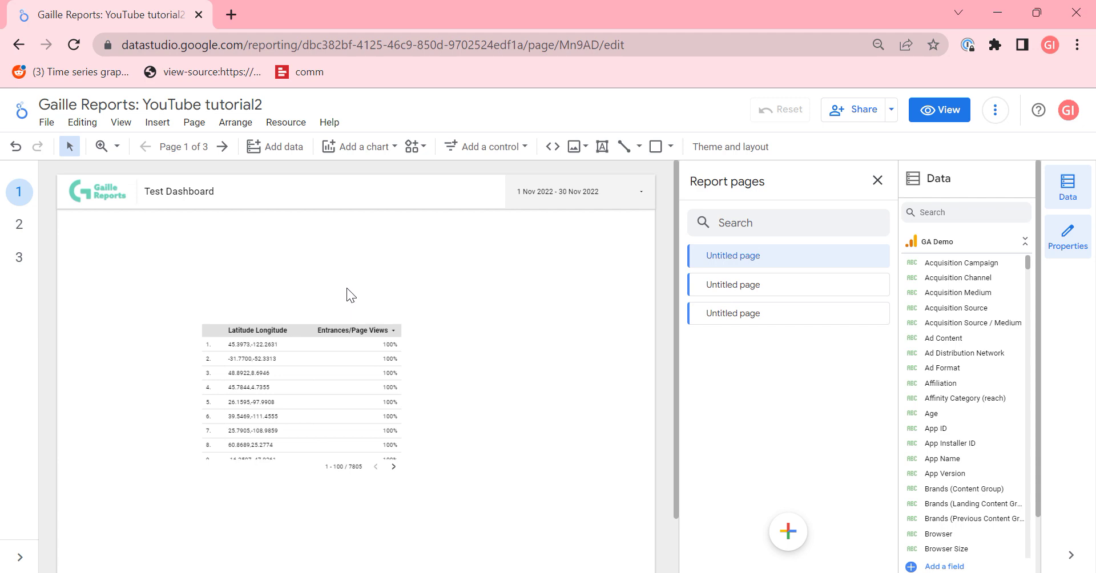
- Delete the old Latitude Longitude table from page 1, leaving only the Test Dashboard header
left_click(468, 304)
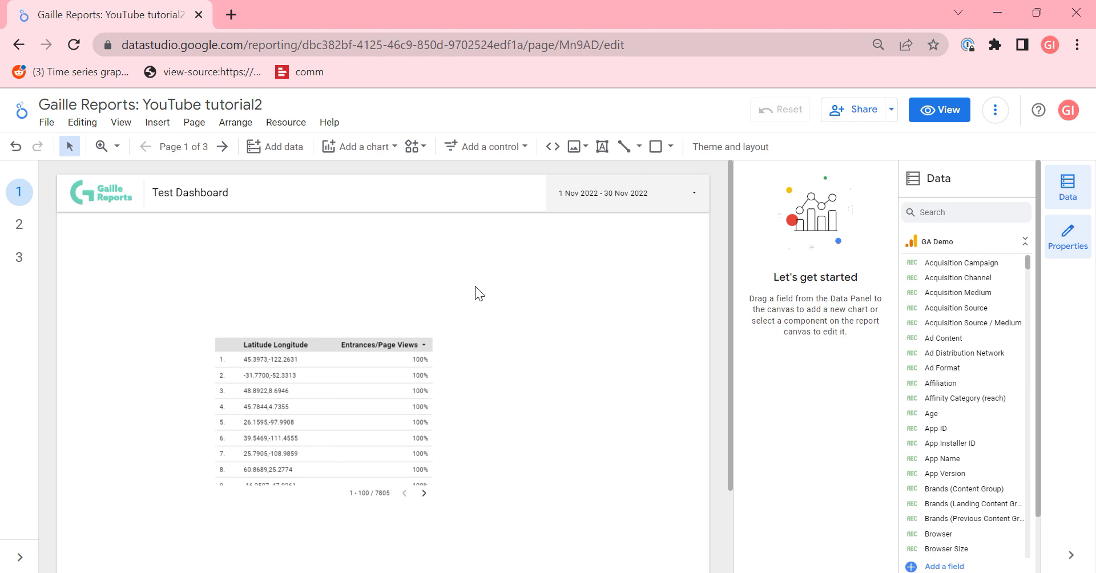
left_click_drag(378, 348, 424, 361)
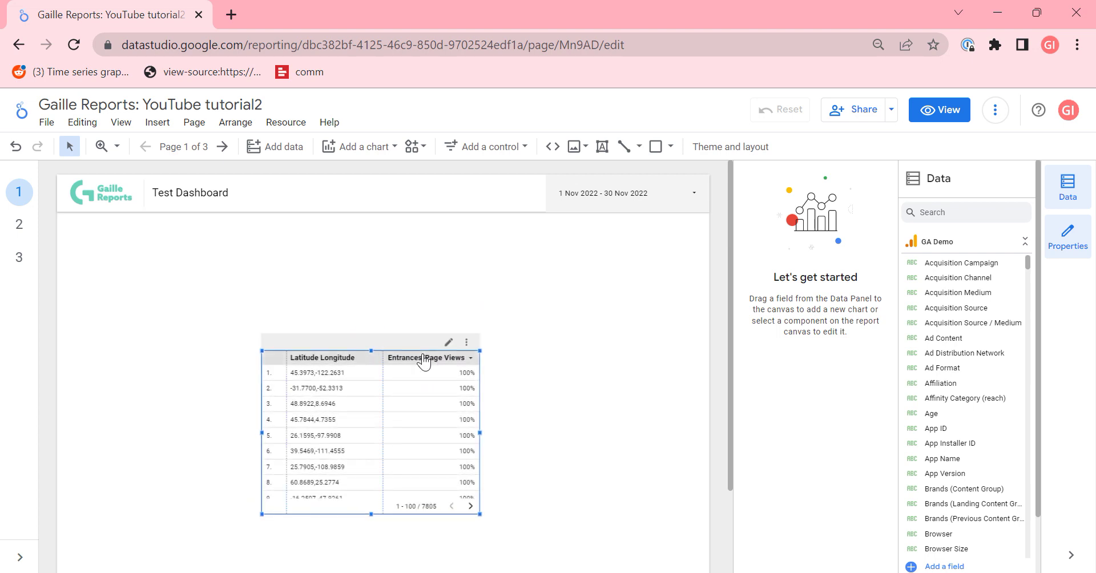
key("Delete")
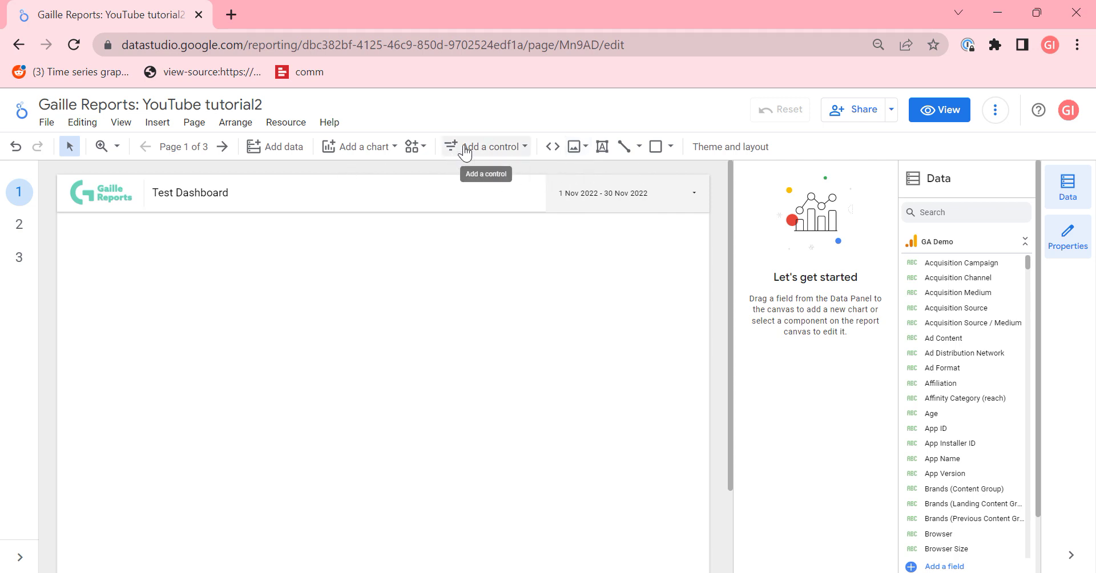
- Place a basic table at the page's top-left showing Page Title with New Users
left_click(377, 145)
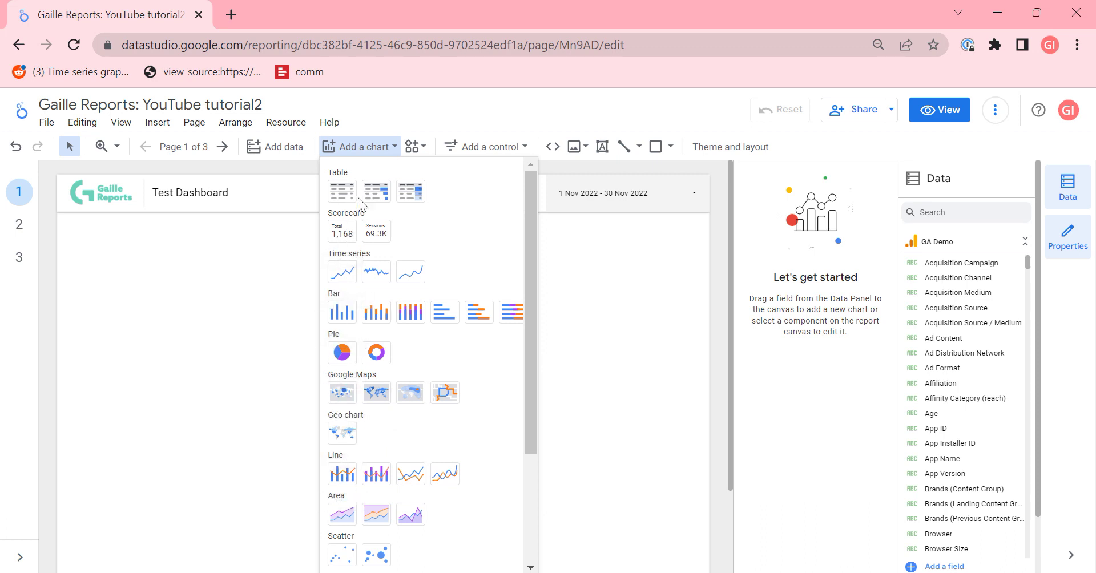
left_click(69, 235)
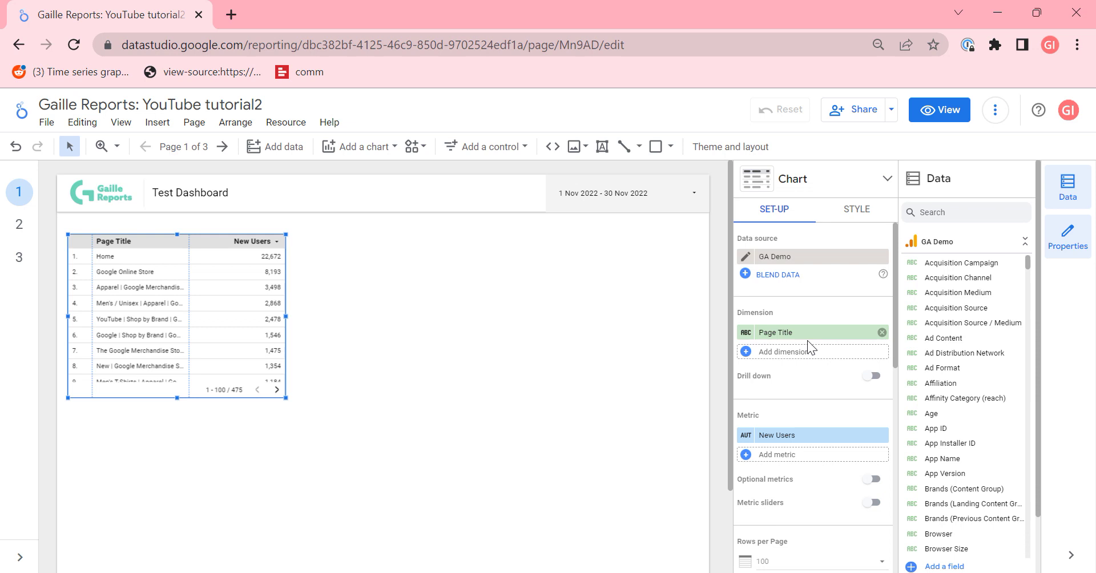
- Set the table's dimension to Source and replace New Users with Users
left_click(810, 331)
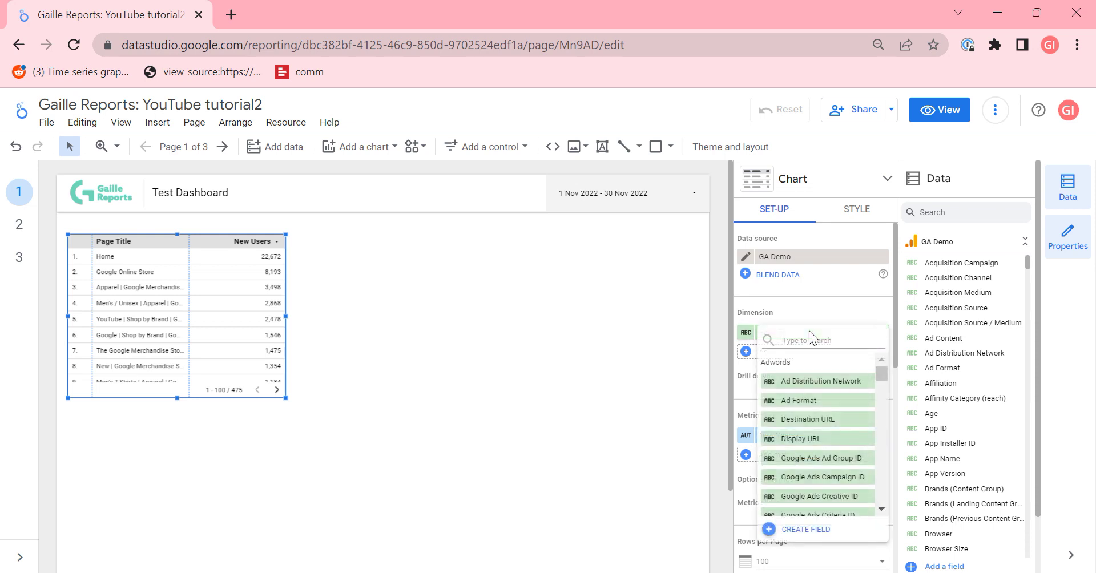
type("sou")
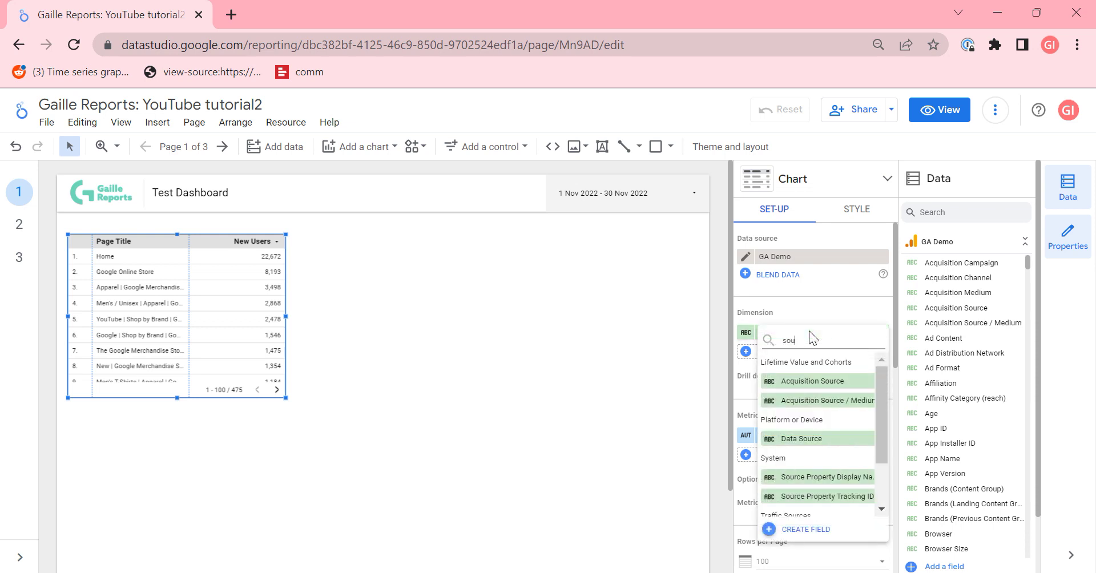
scroll(844, 451, "down", 2)
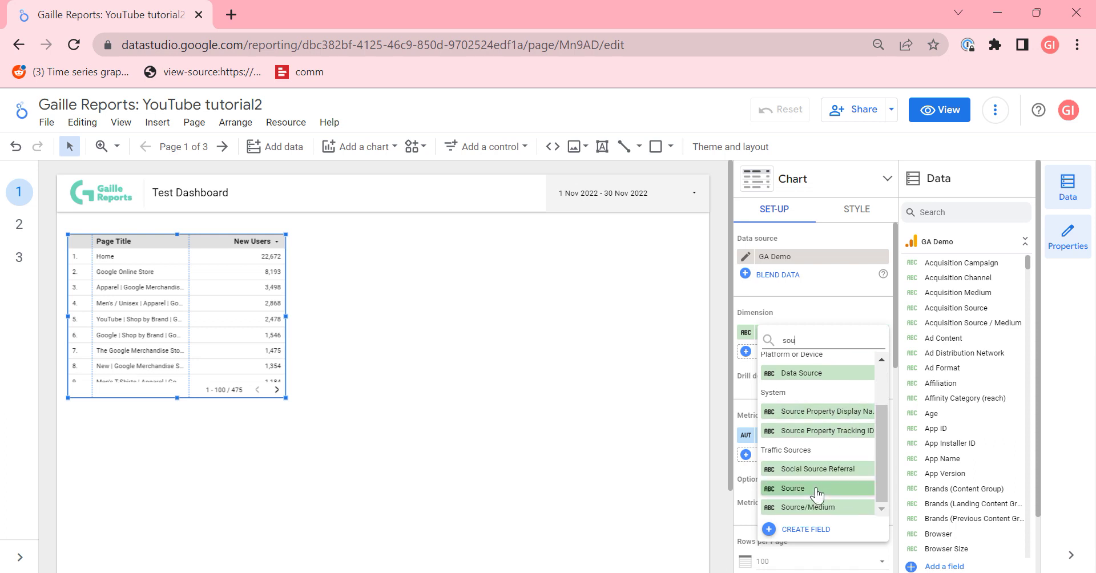
left_click(817, 488)
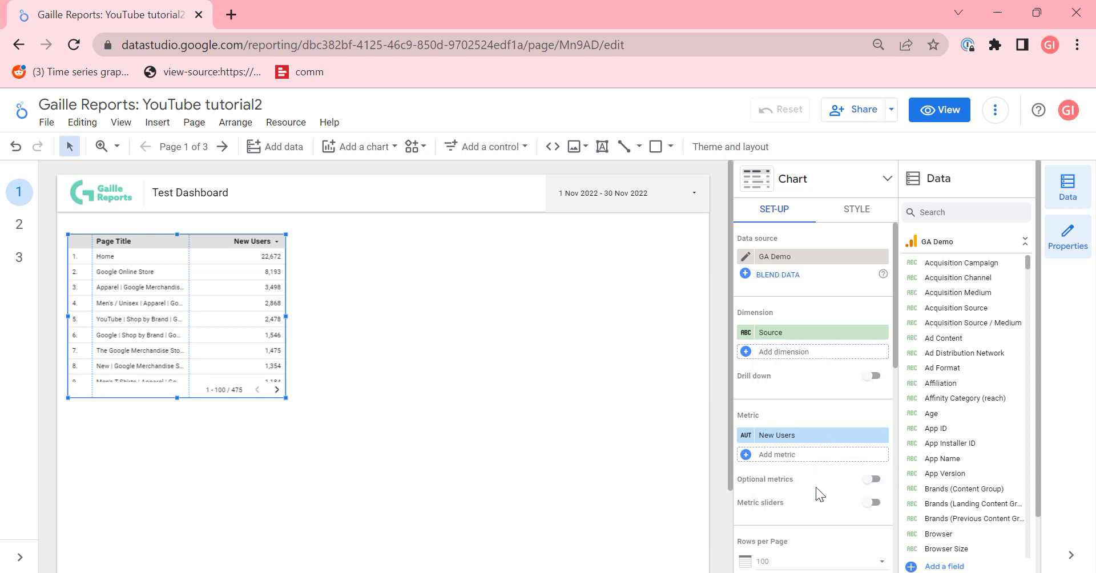
left_click(811, 434)
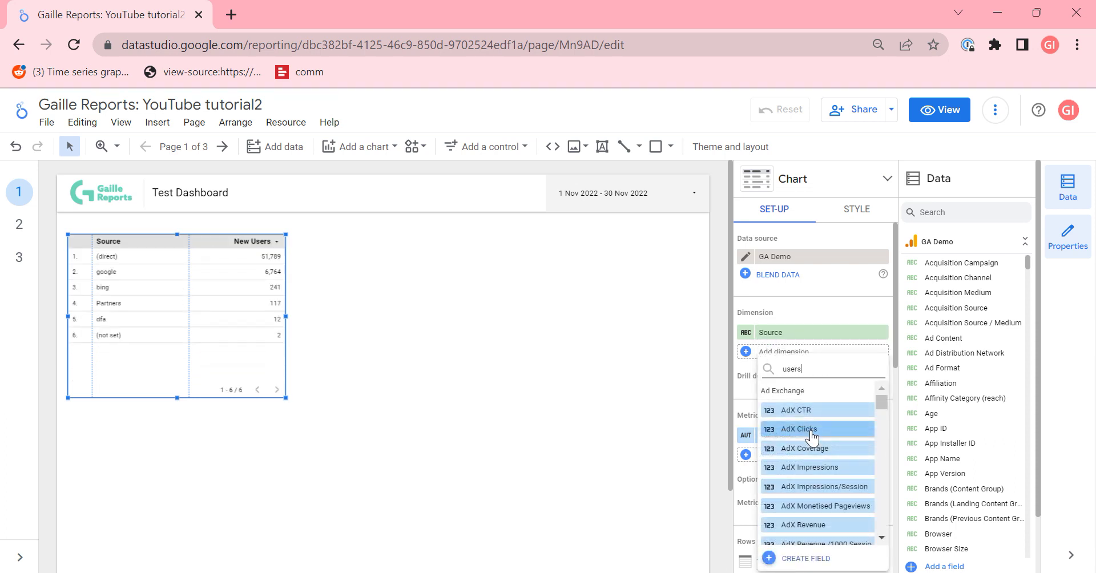
scroll(812, 436, "down", 15)
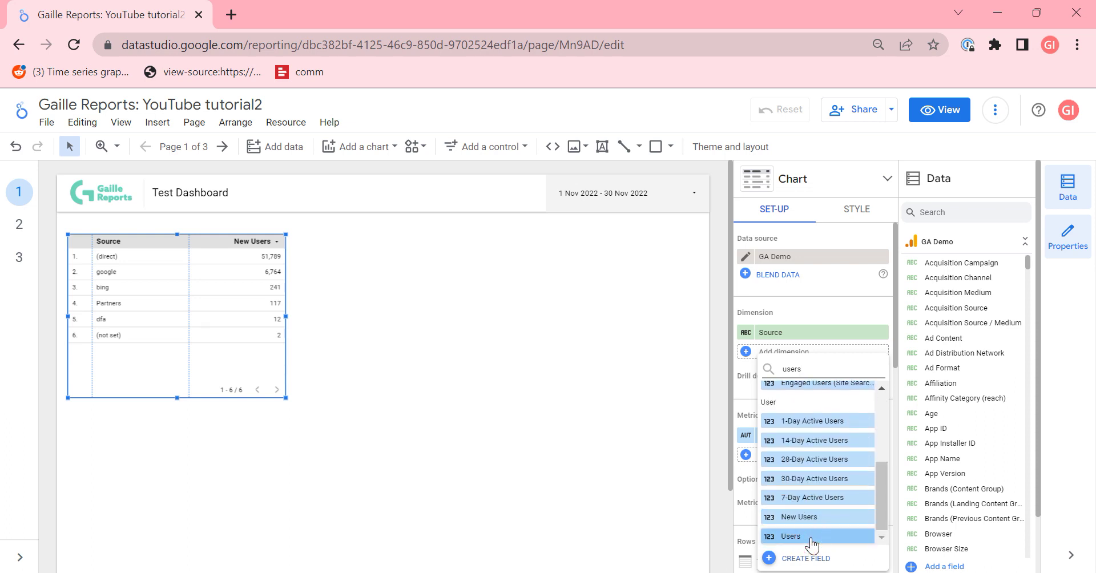
left_click(811, 537)
- Add Sessions and Bounce Rate metrics, then widen the table so all columns fit
left_click(807, 457)
type("se")
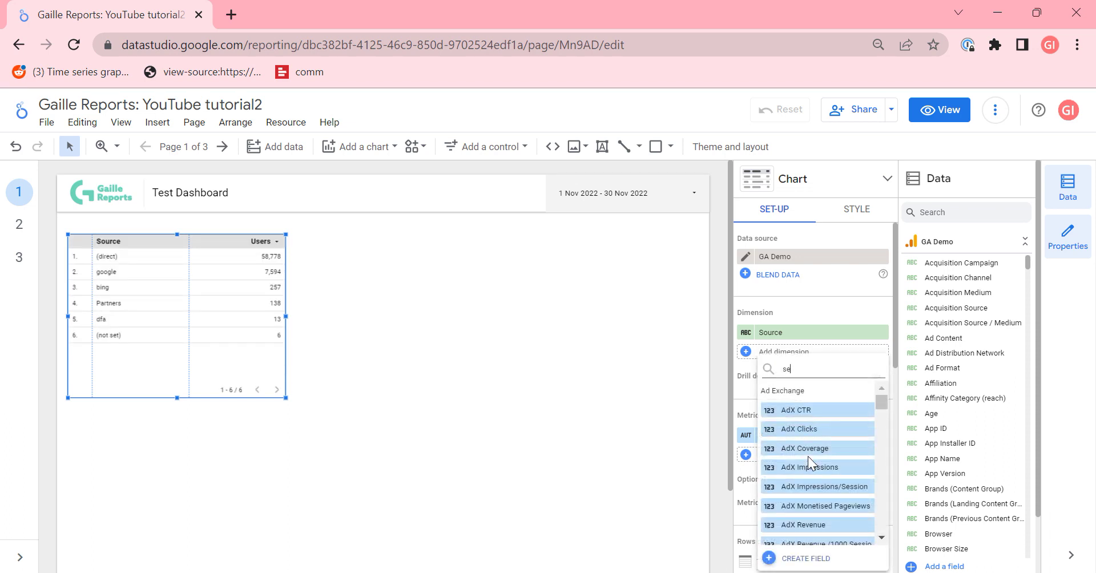
type("ssions")
scroll(822, 473, "down", 5)
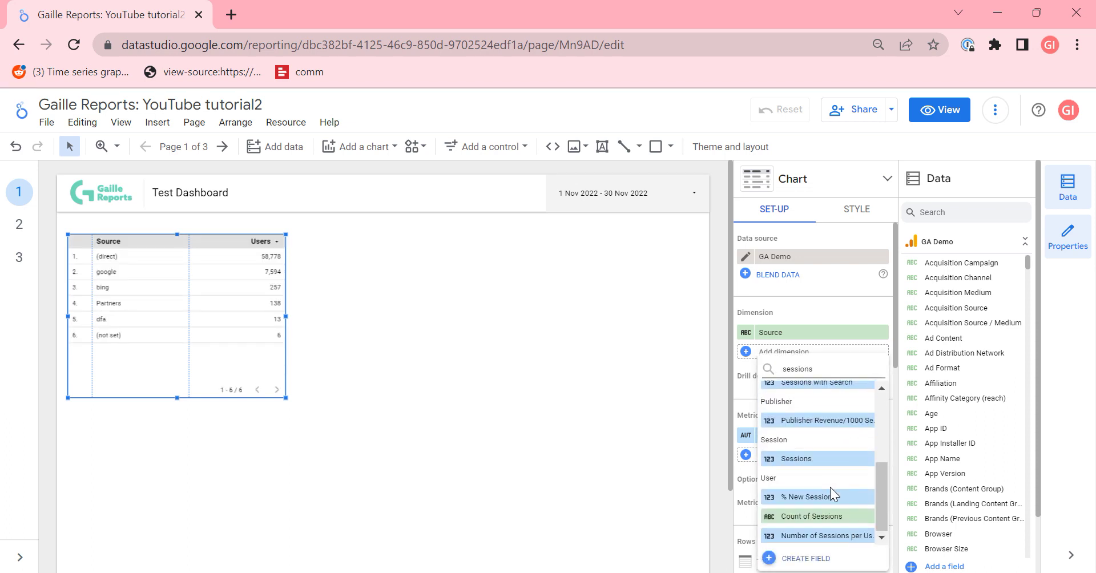
left_click(807, 458)
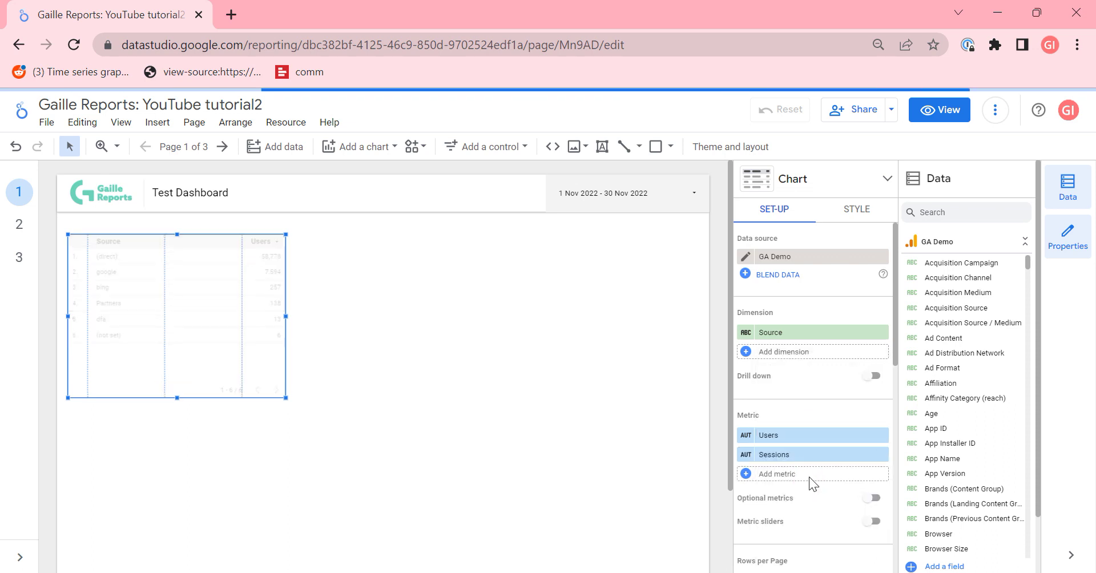
left_click(809, 477)
type("boun")
left_click(833, 430)
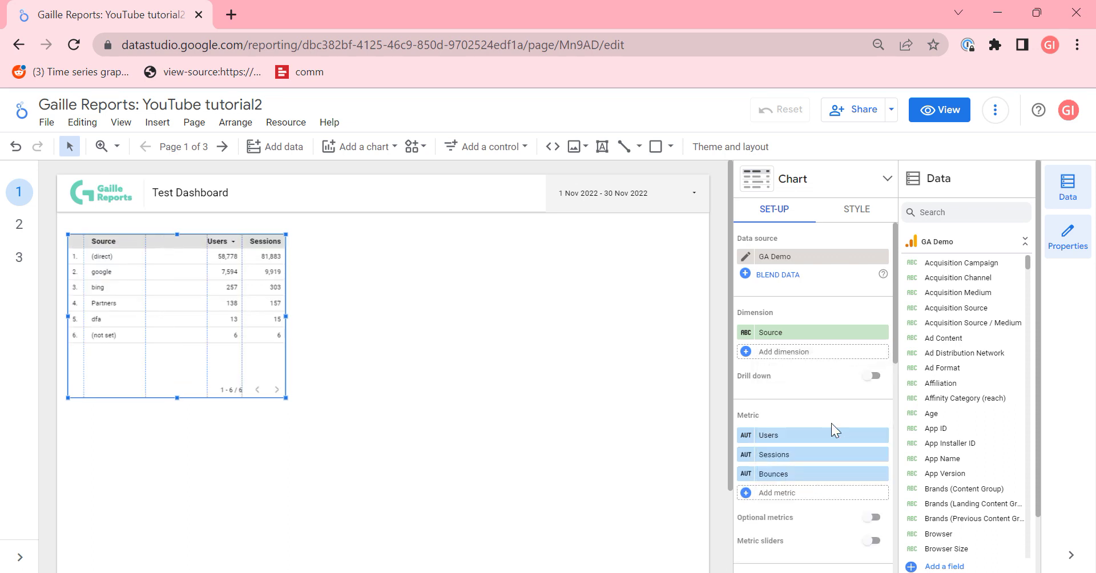
left_click(813, 474)
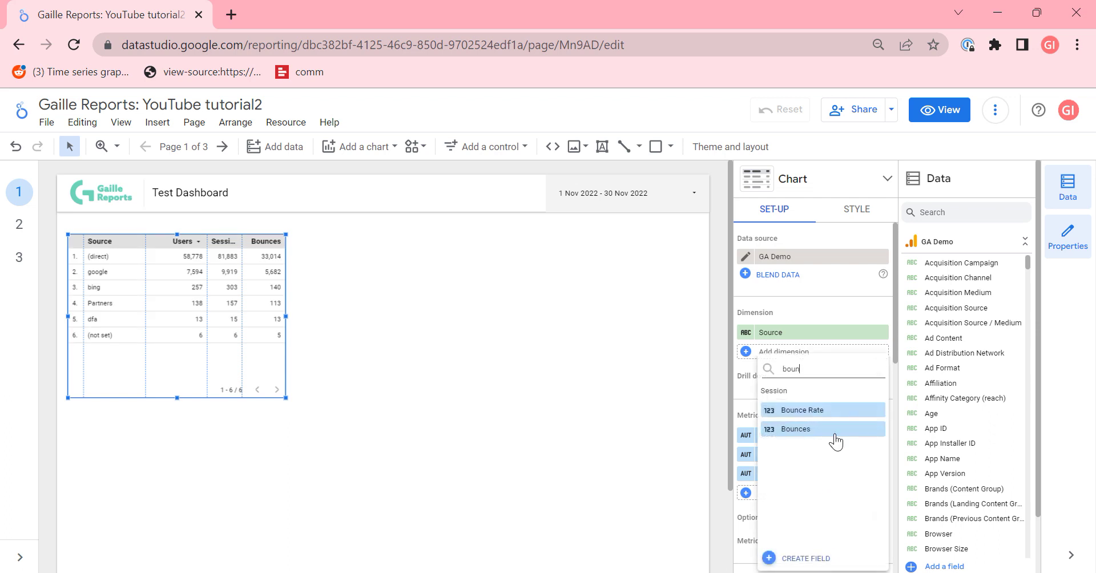
left_click(839, 411)
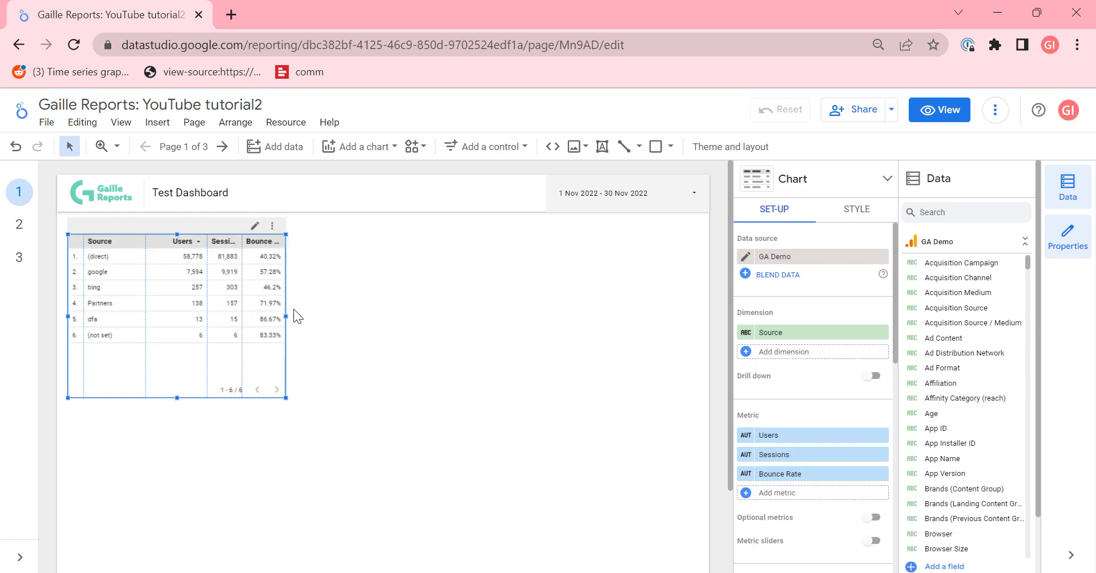
left_click_drag(266, 299, 350, 323)
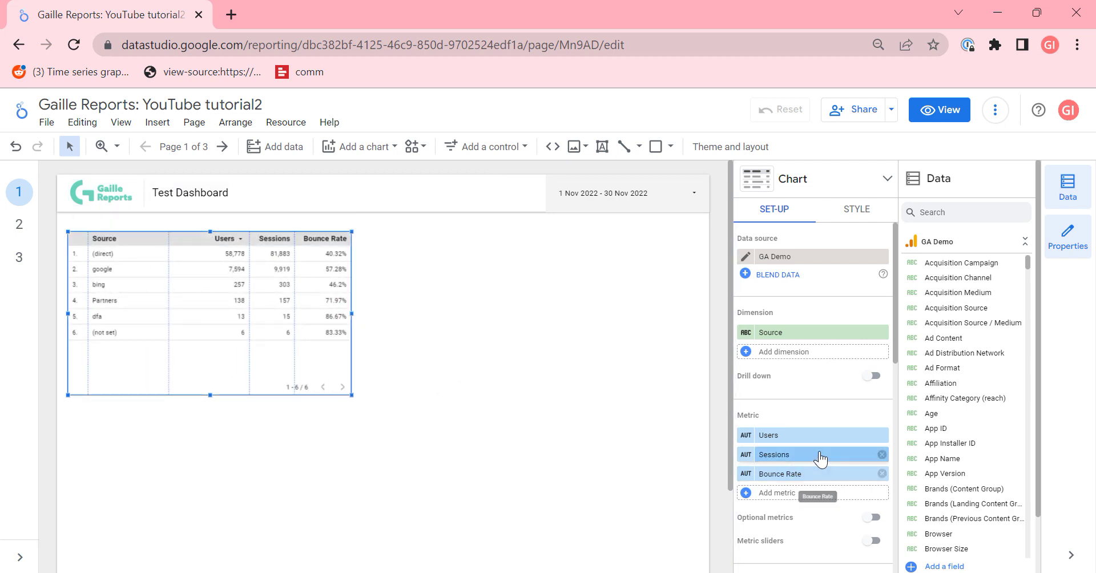
- Keep 100 rows per page and add a Grand total summary row to the table
scroll(821, 457, "down", 1)
scroll(821, 460, "down", 2)
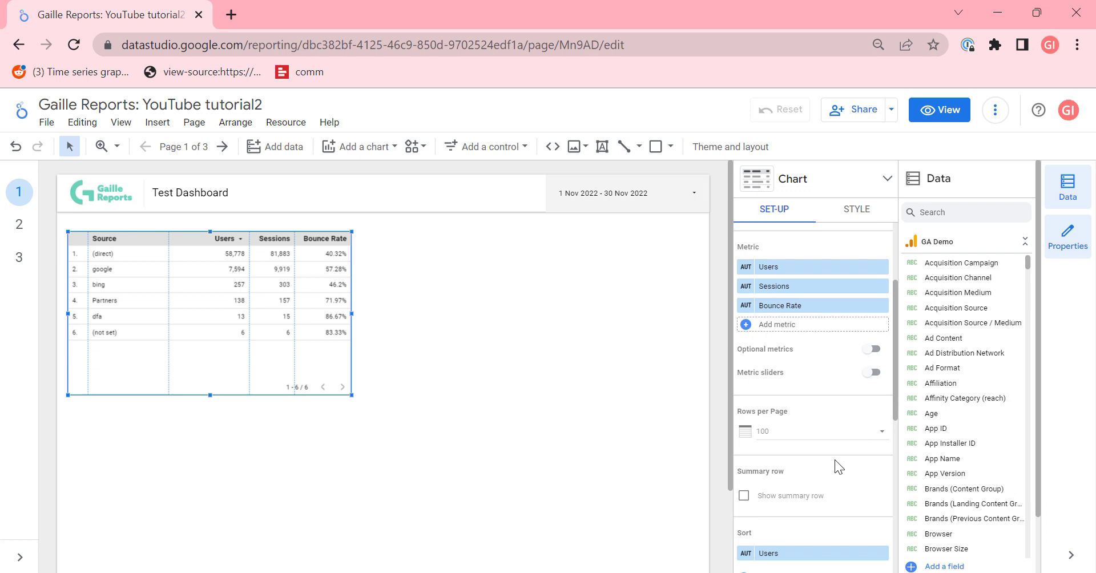
left_click(834, 435)
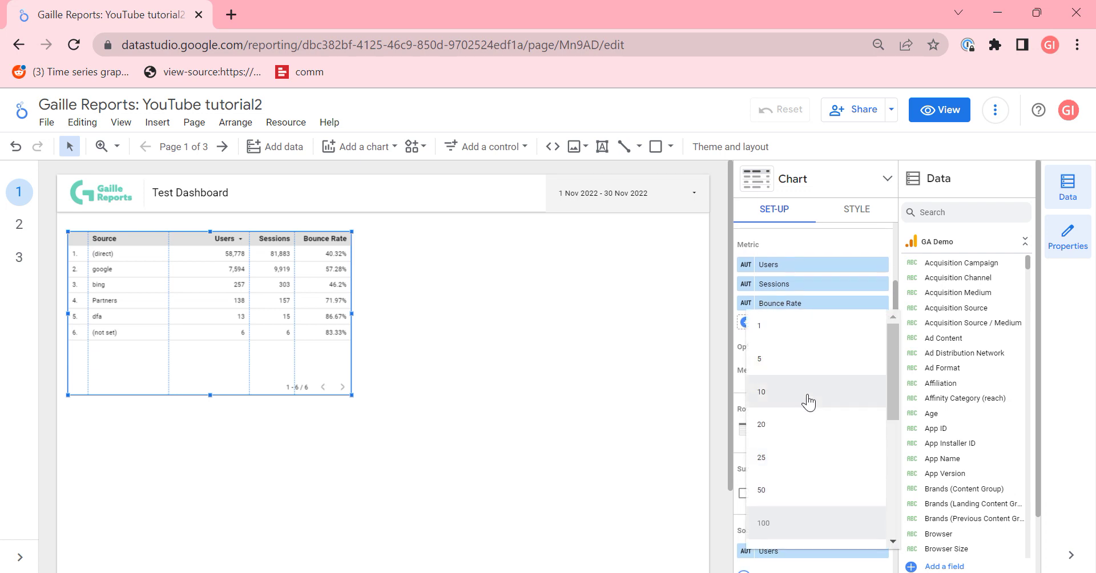
left_click(806, 523)
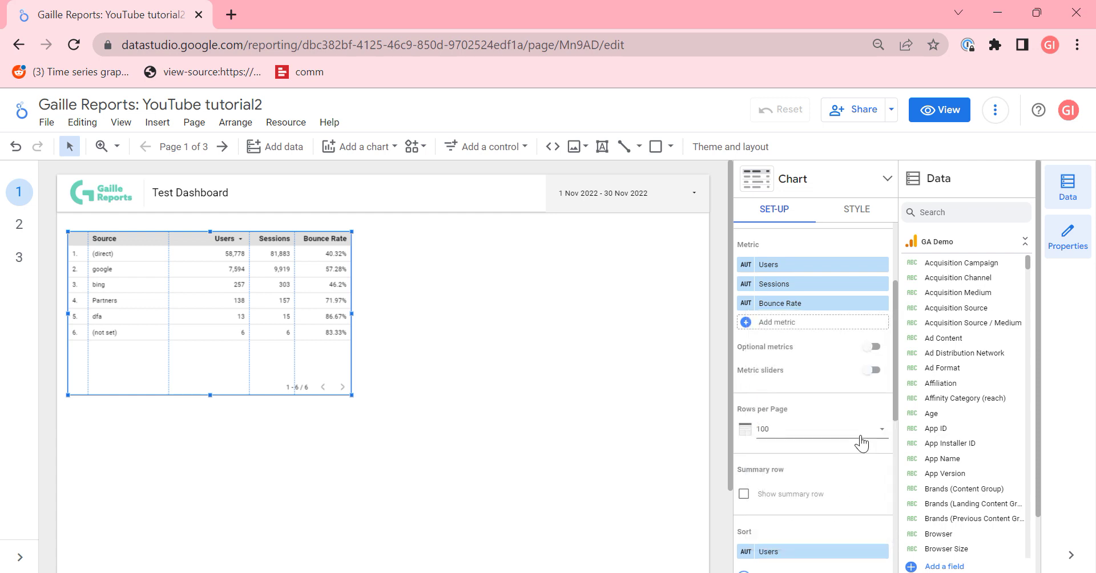
left_click(805, 495)
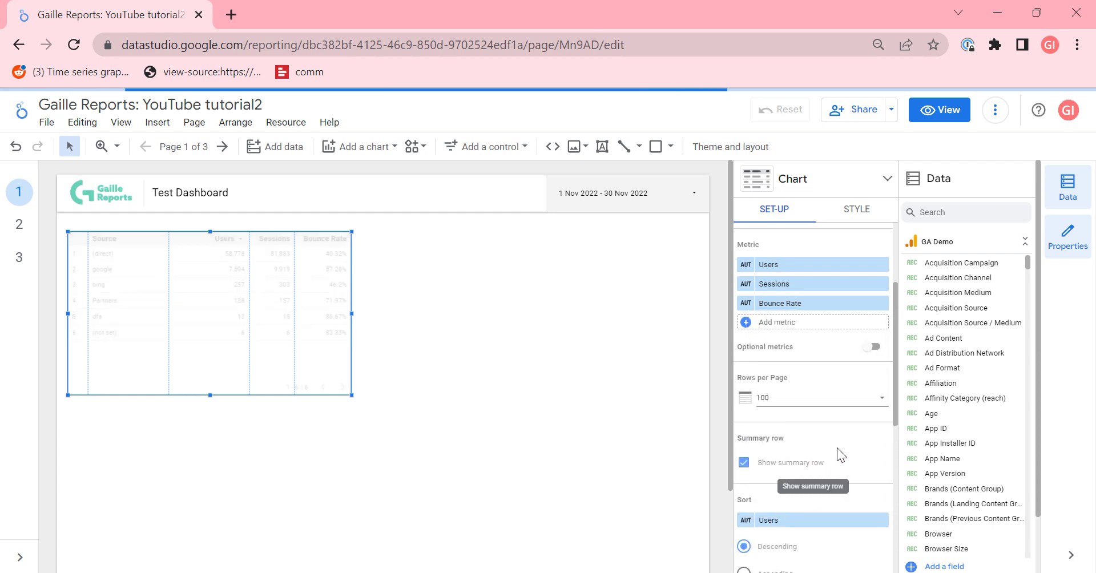
scroll(852, 512, "down", 2)
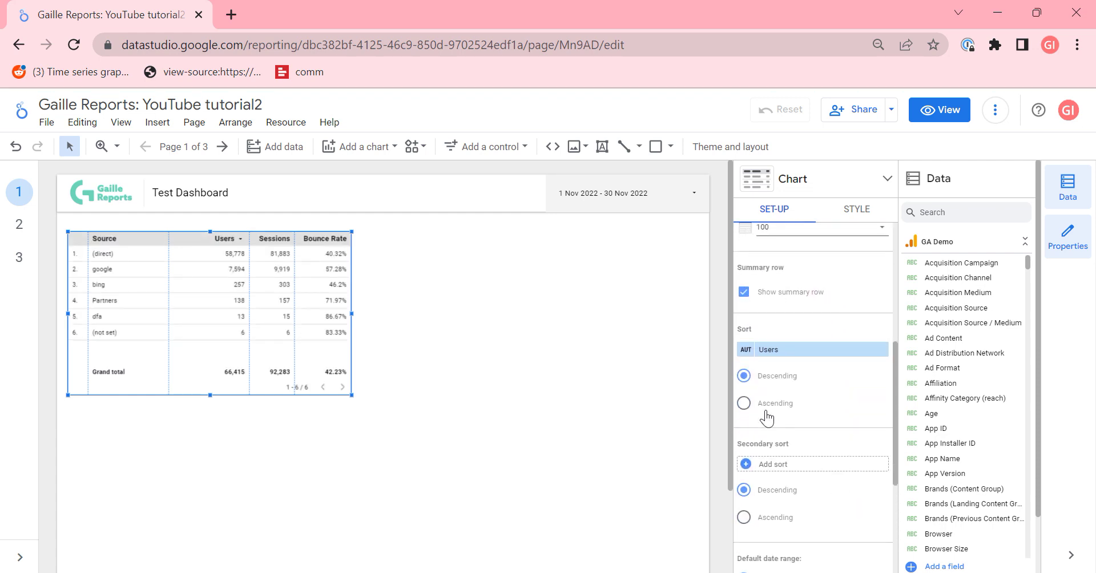
scroll(827, 500, "down", 3)
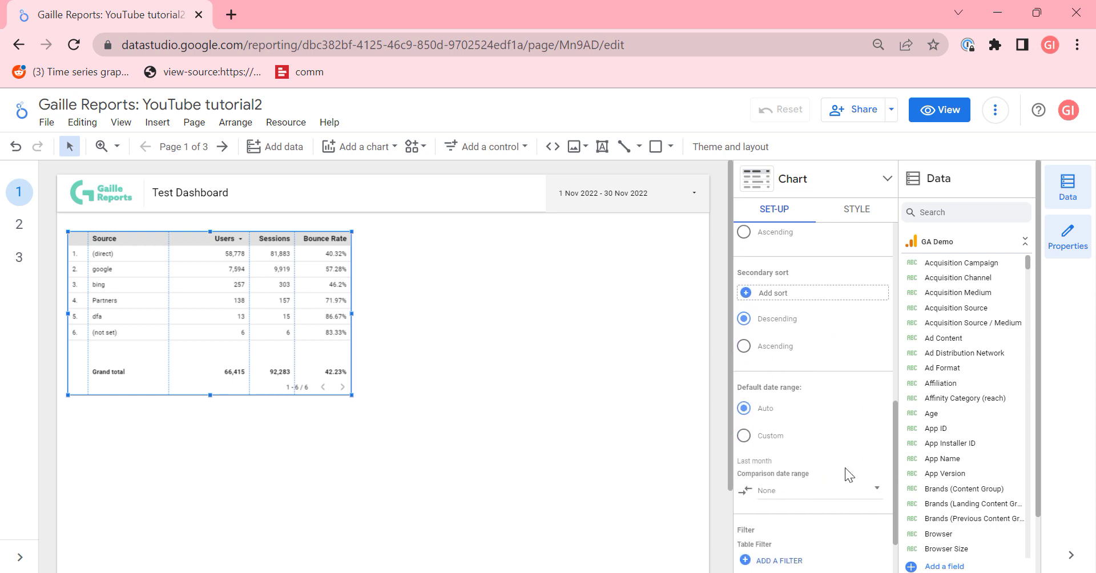
scroll(842, 296, "down", 5)
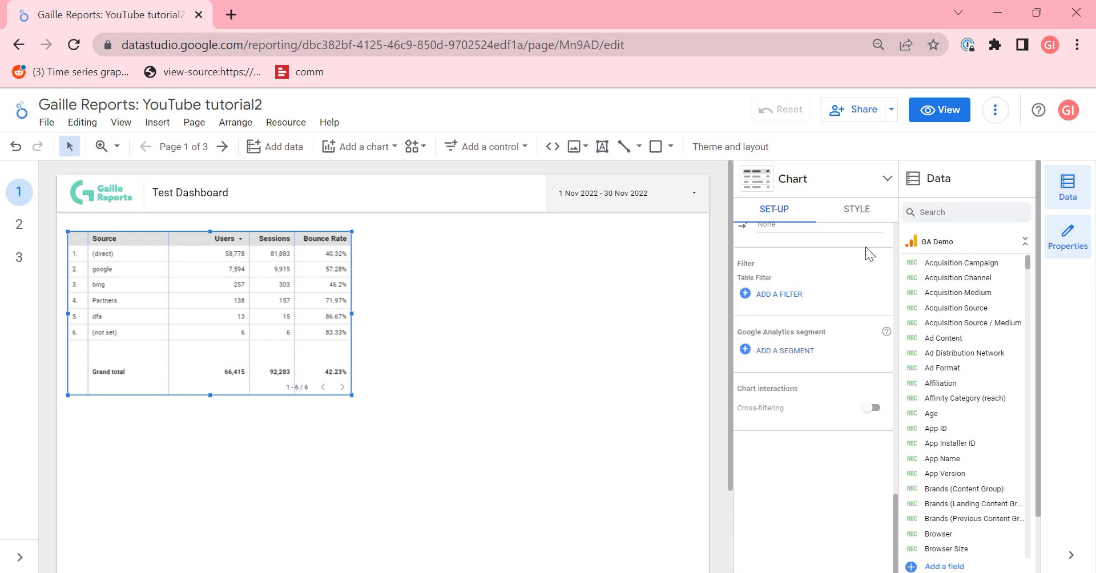
- Give the table a green header background with white header text
left_click(858, 211)
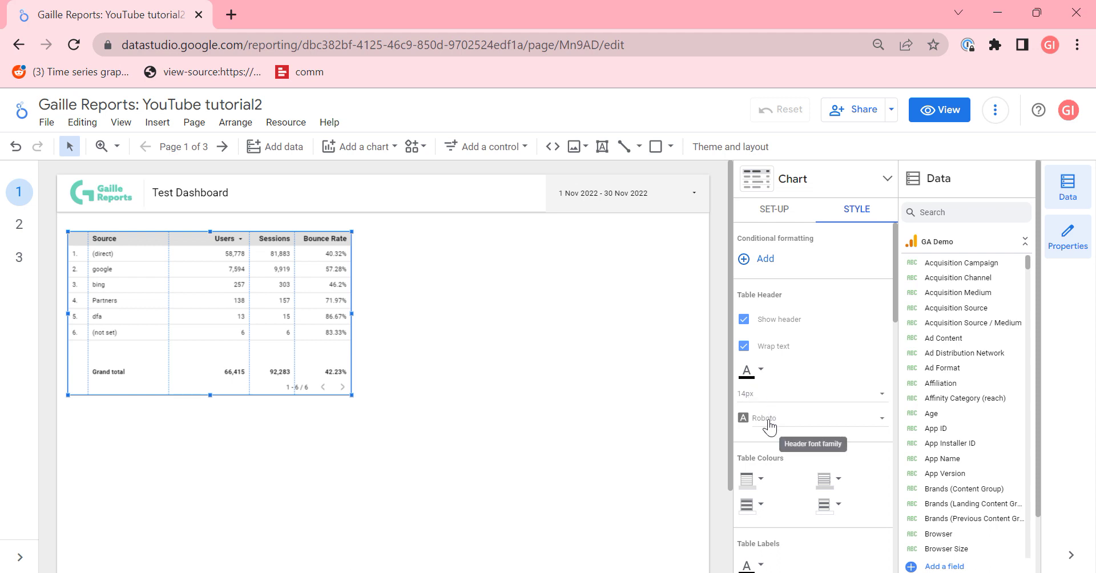
left_click(753, 504)
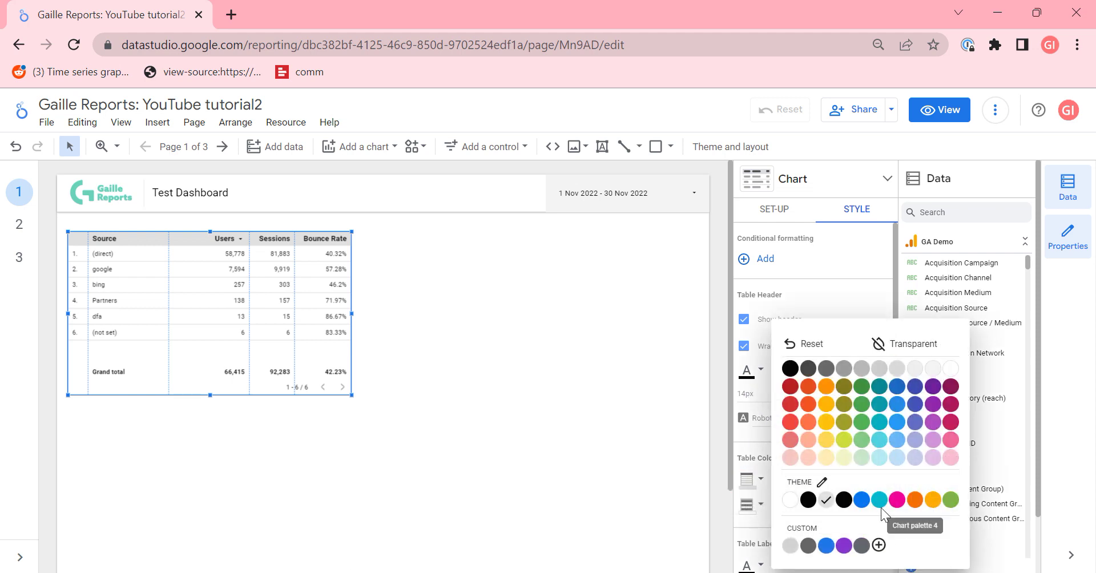
left_click(932, 500)
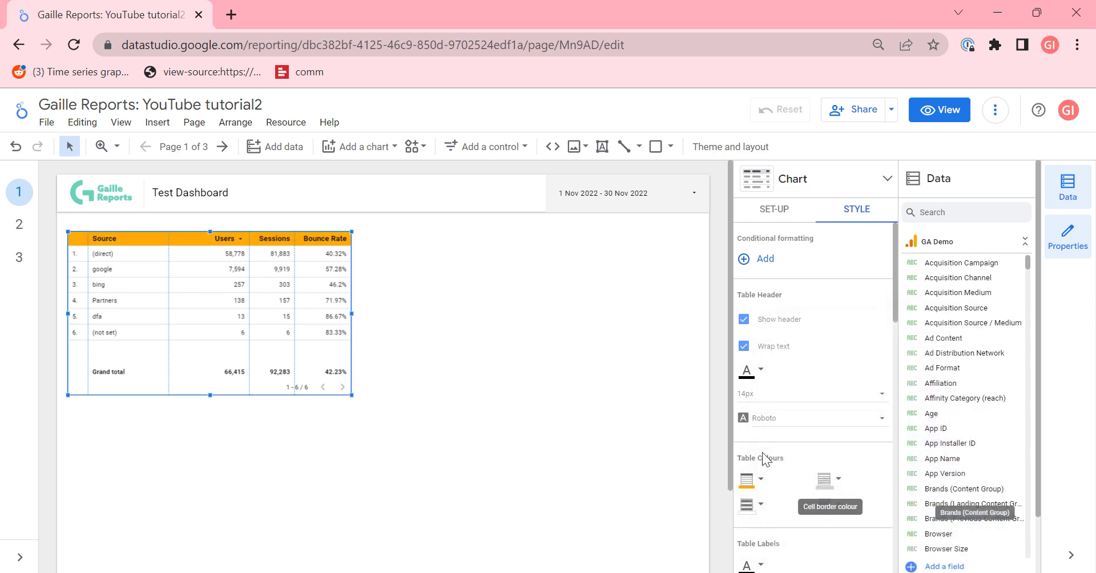
left_click(748, 479)
left_click(943, 497)
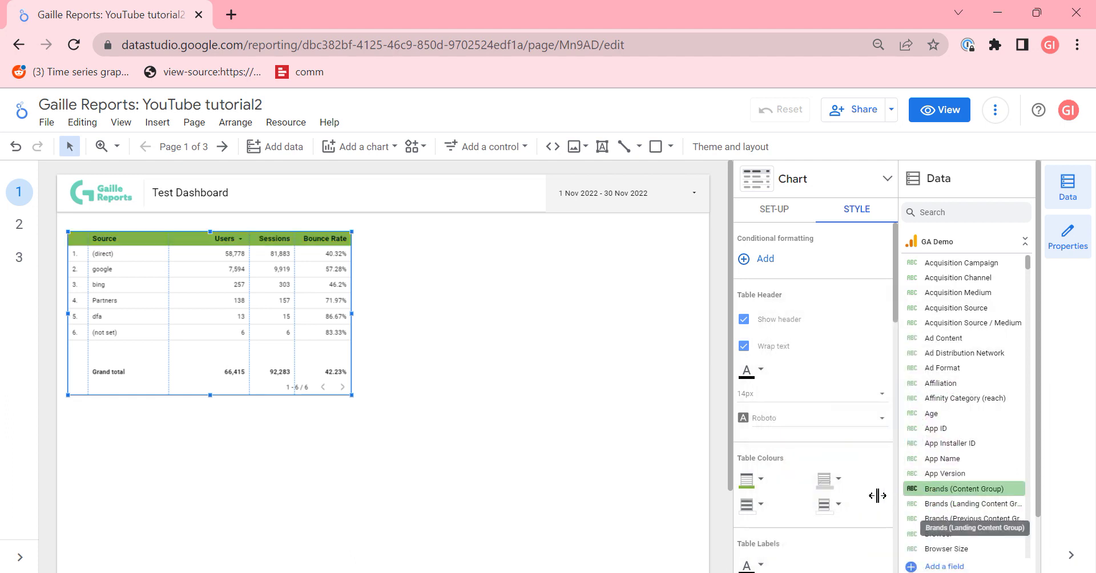
left_click(757, 378)
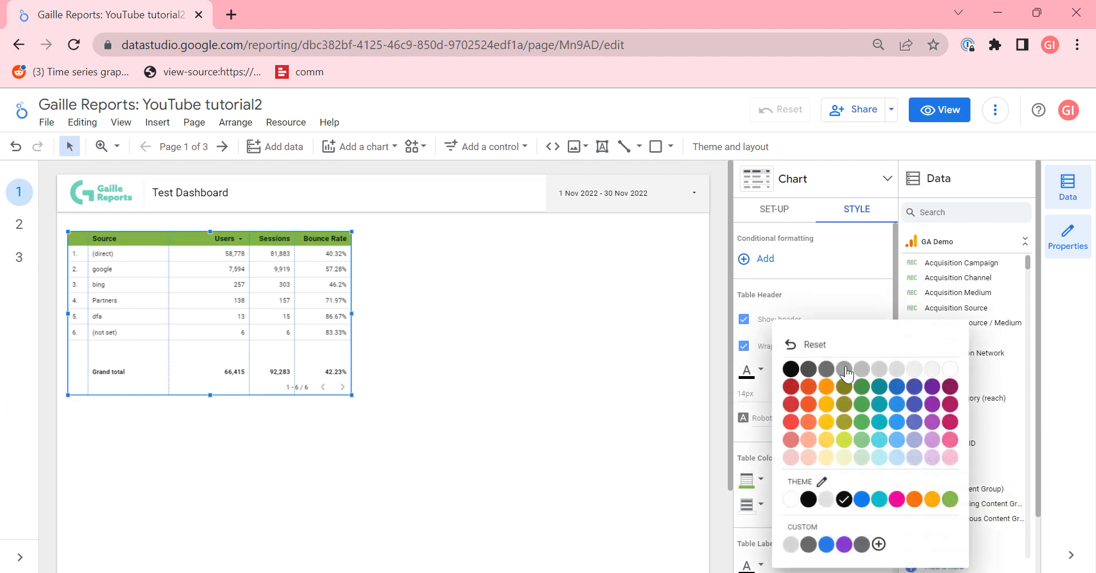
left_click(945, 370)
- Make cell borders transparent and show missing data as "-"
left_click(811, 487)
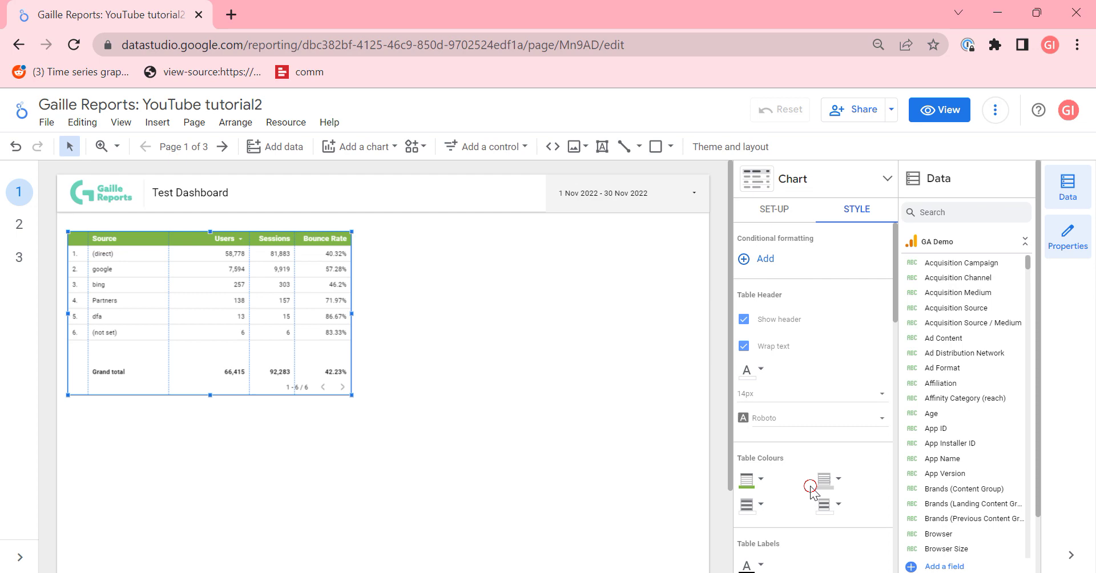
left_click(1008, 354)
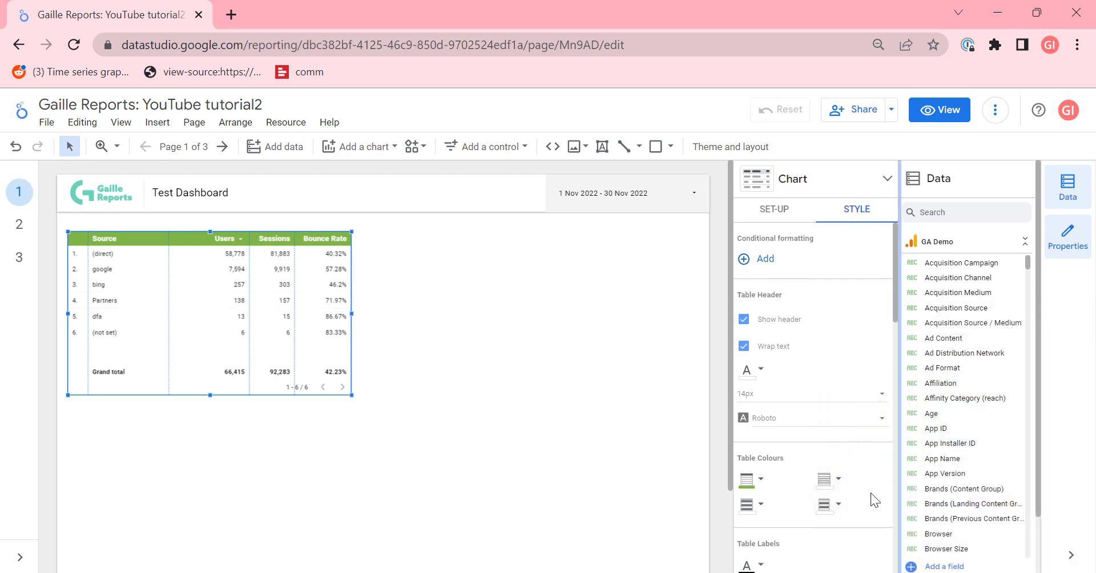
scroll(752, 516, "down", 1)
left_click(748, 448)
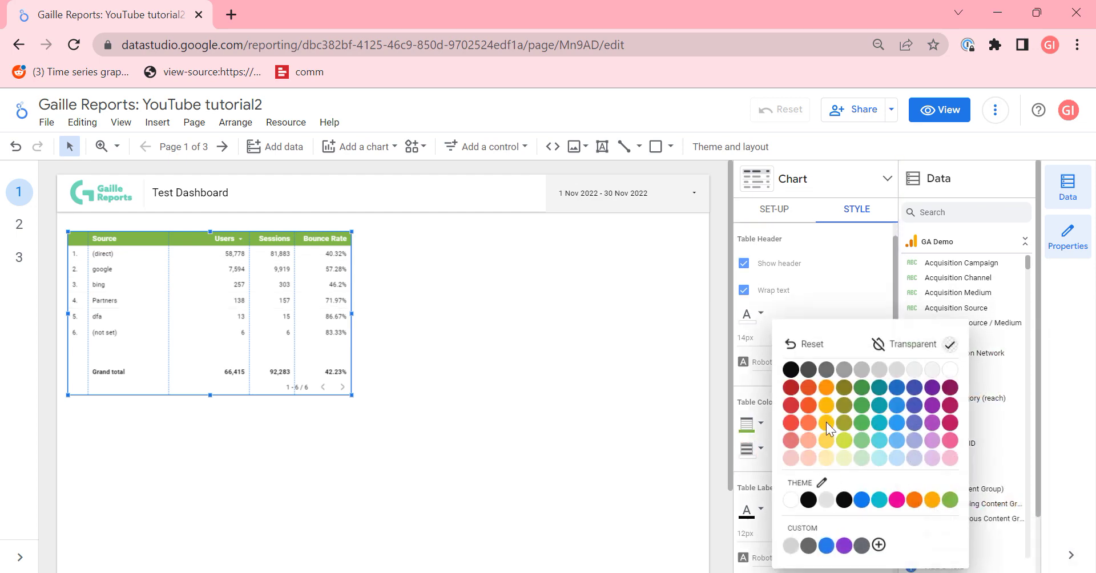
left_click(749, 393)
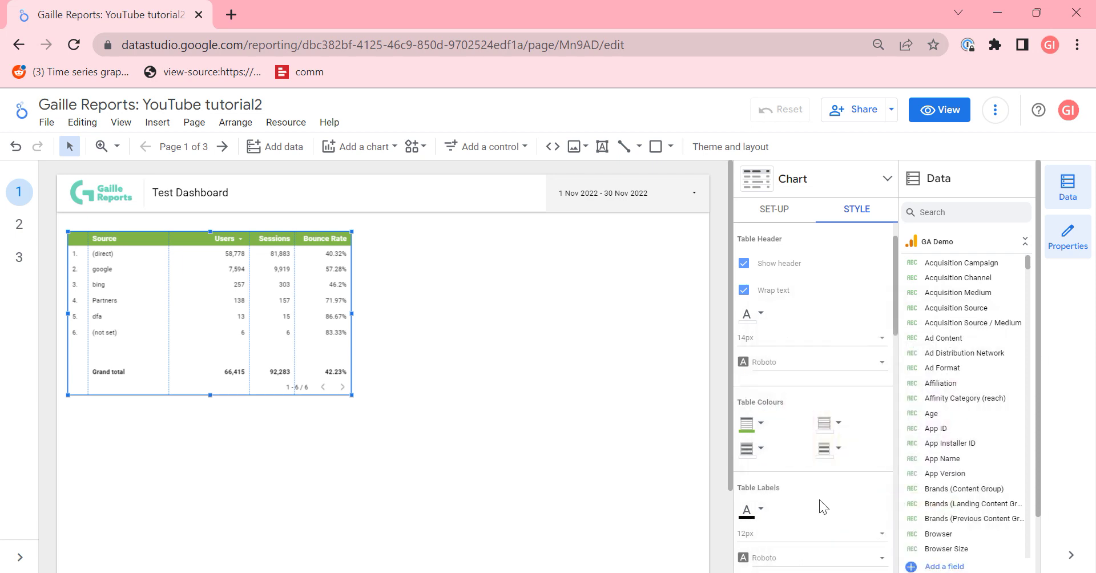
scroll(823, 500, "down", 5)
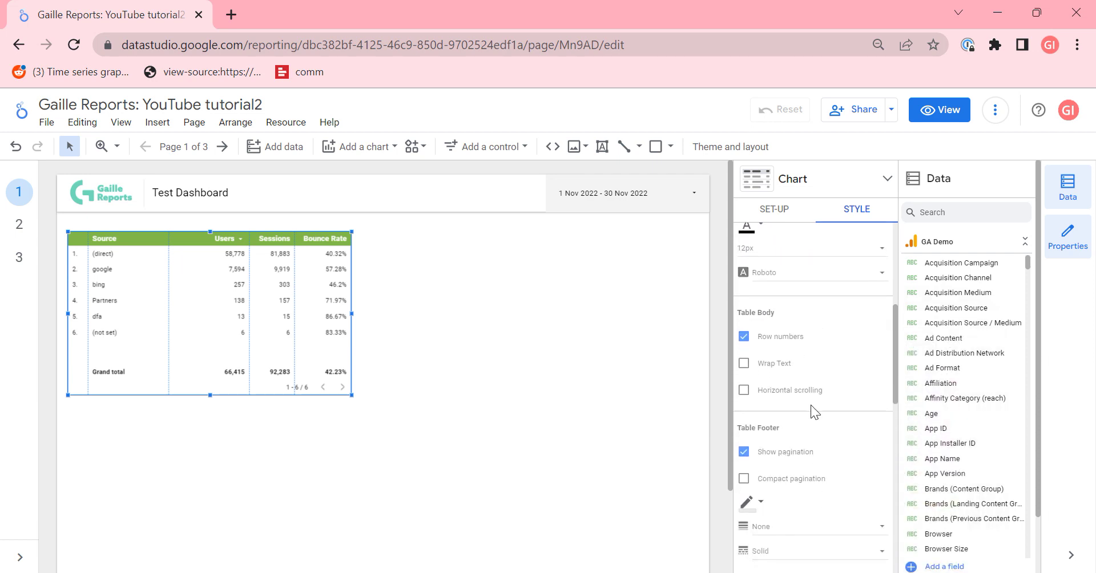
scroll(811, 406, "down", 4)
scroll(837, 402, "down", 2)
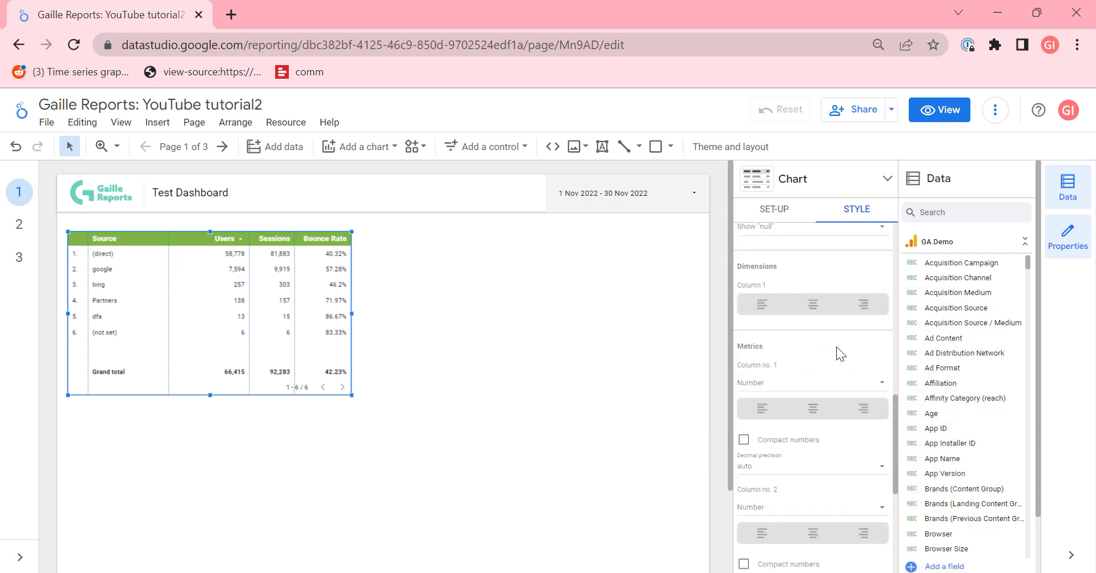
scroll(805, 405, "up", 2)
left_click(813, 381)
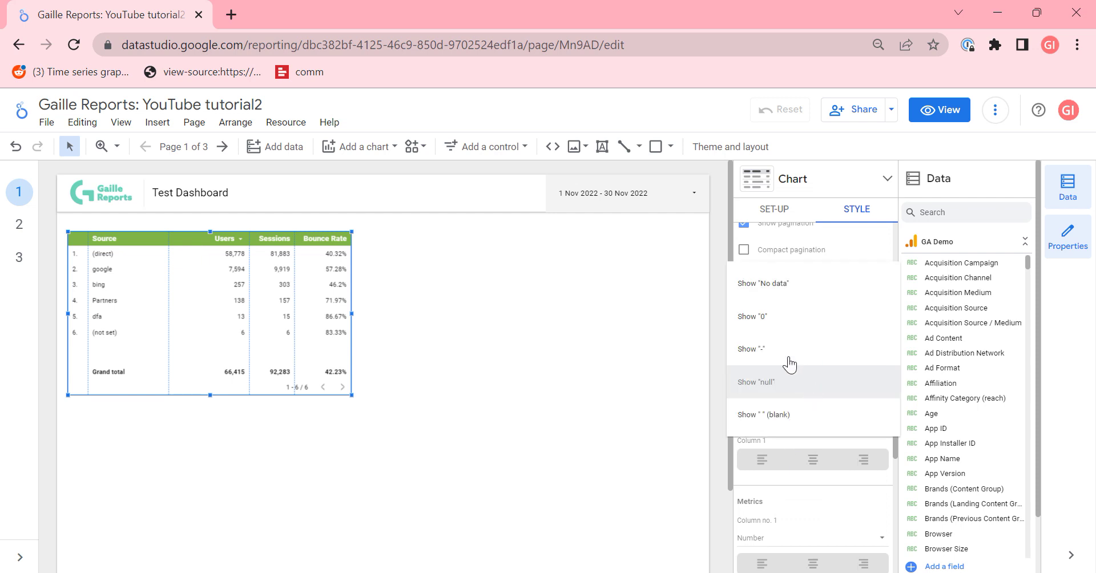
left_click(793, 365)
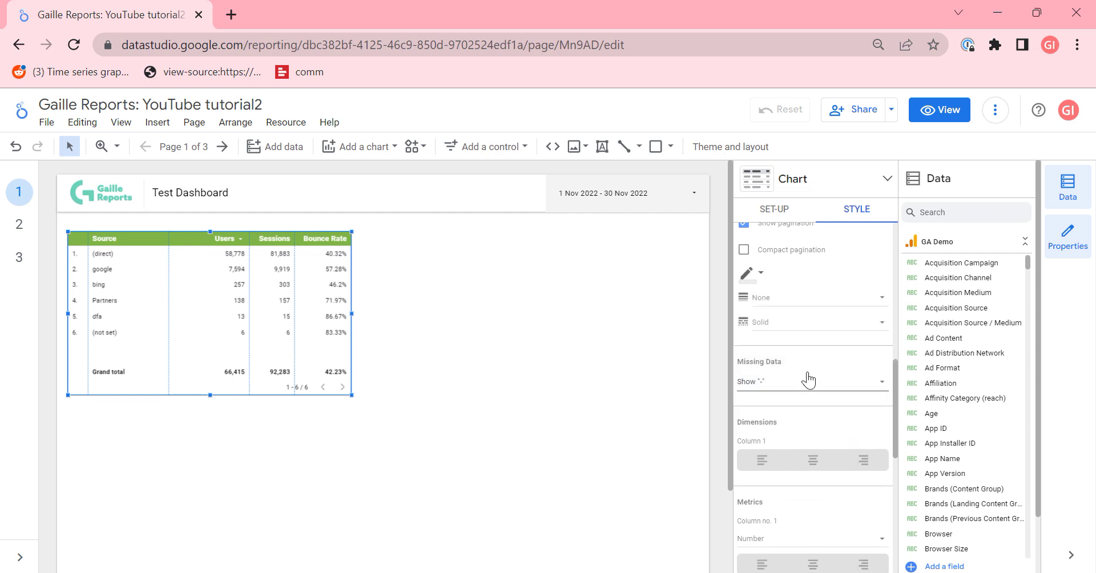
scroll(809, 428, "down", 3)
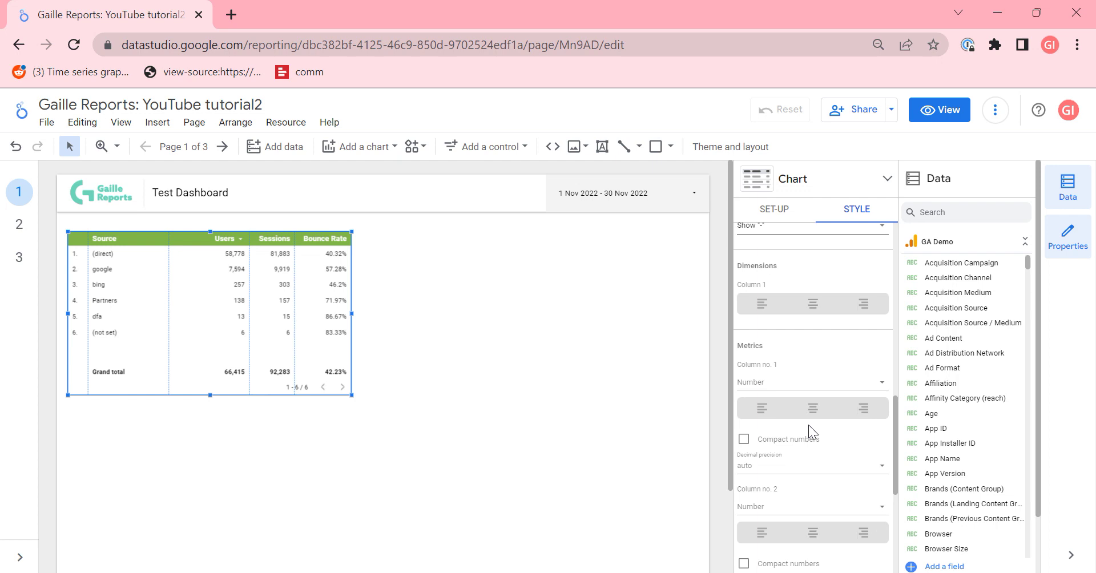
- Display the Users column as a heat map shaded light grey
left_click(777, 374)
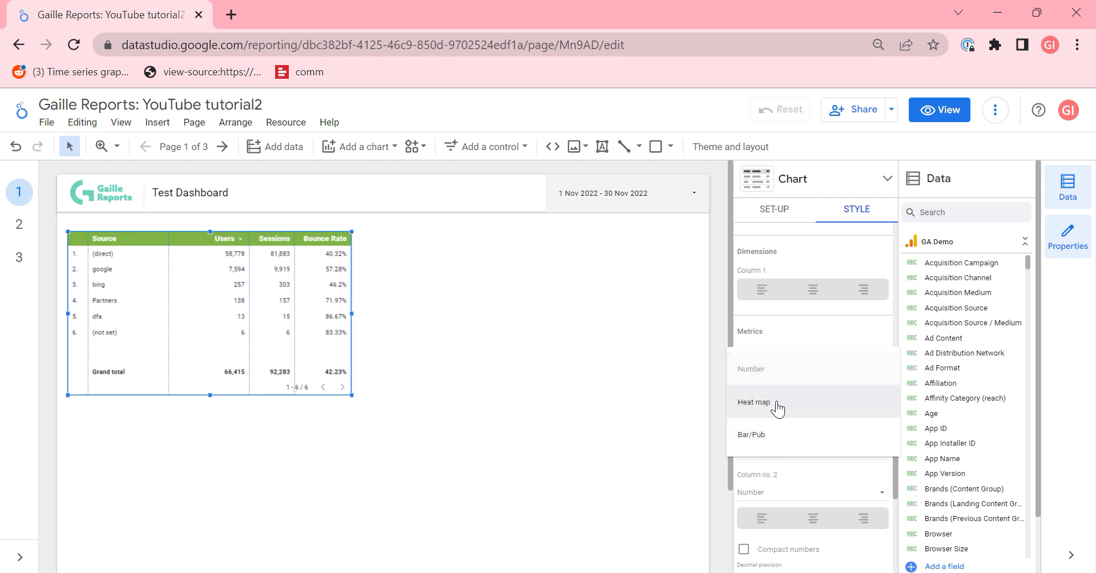
left_click(831, 413)
left_click(747, 394)
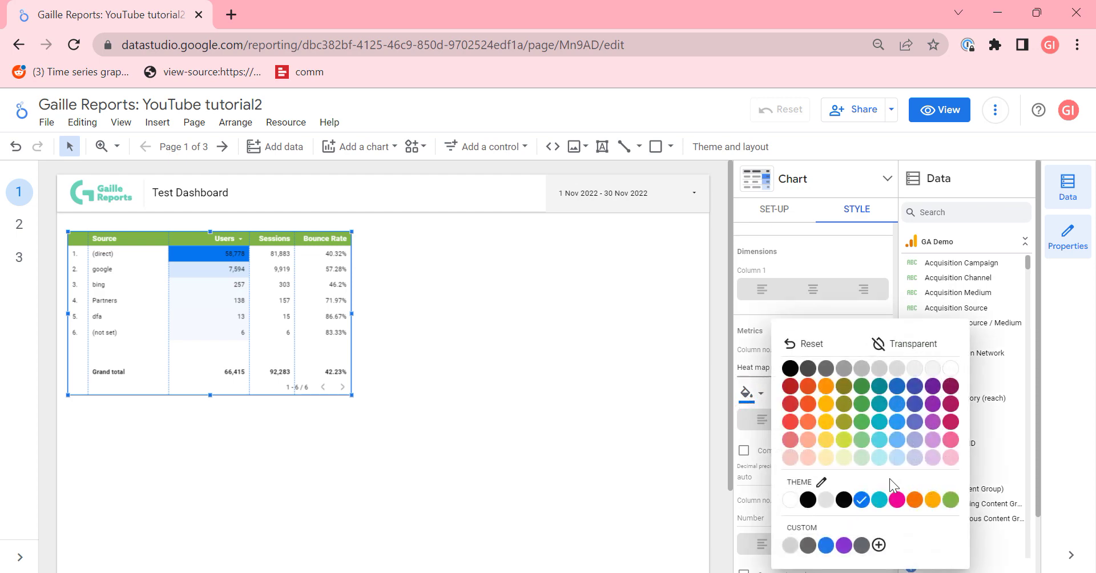
left_click(950, 501)
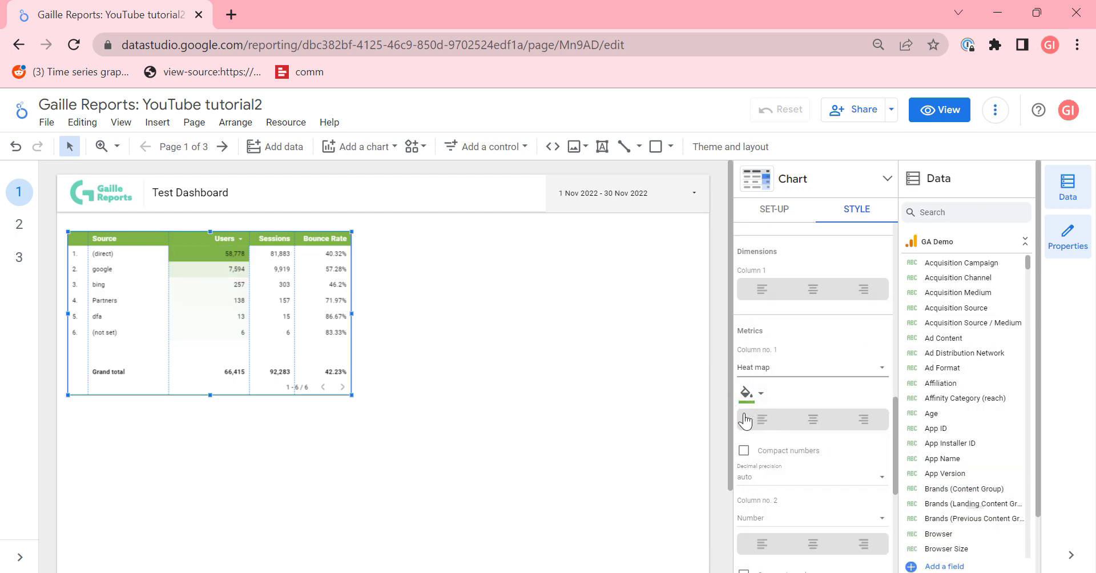
left_click(761, 394)
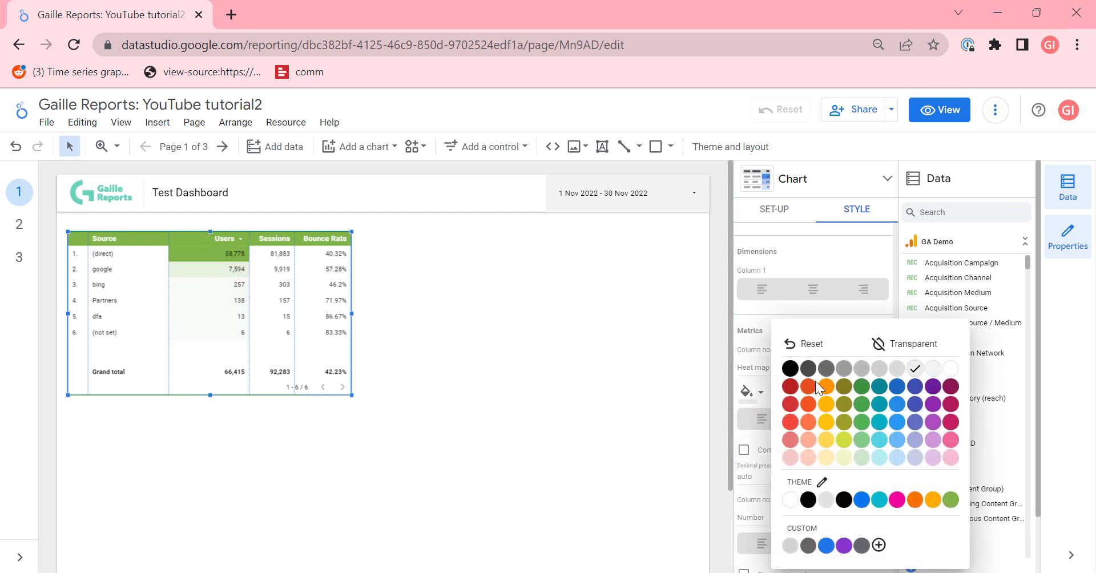
left_click(753, 394)
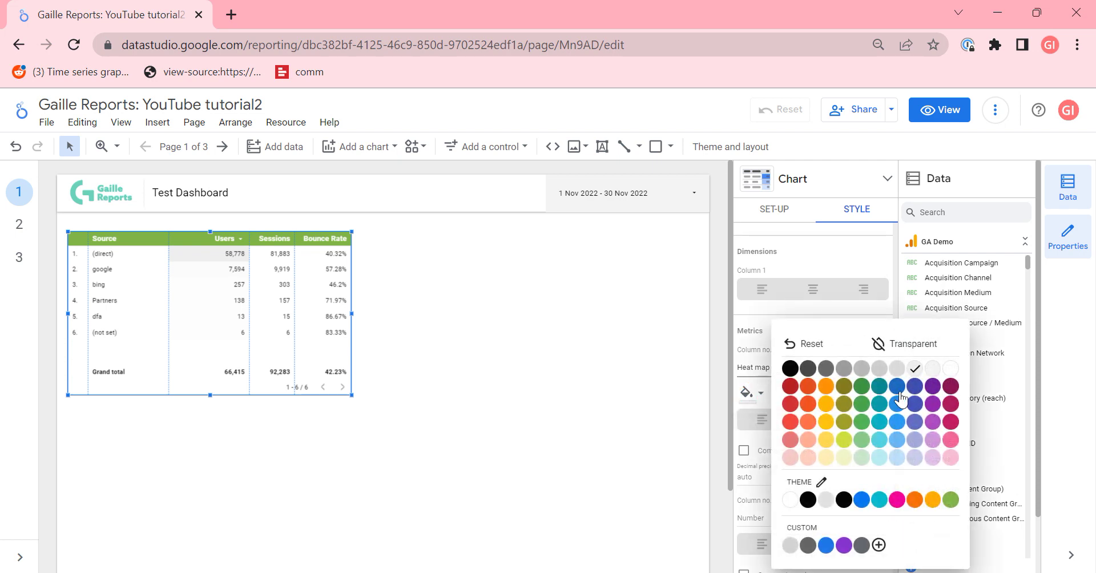
left_click(683, 443)
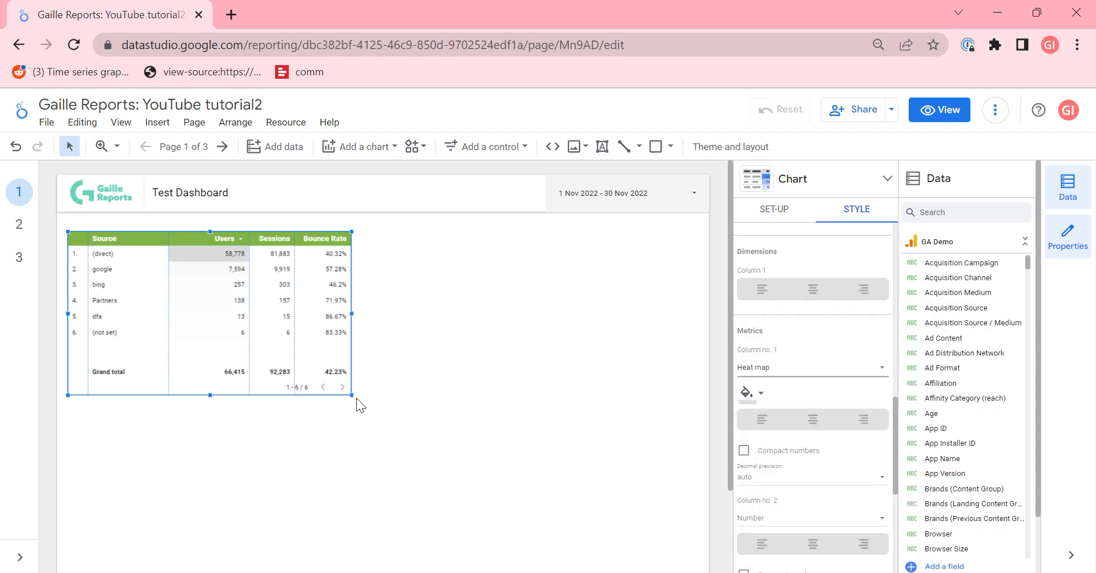
- Hide the Source table's pagination row
scroll(828, 388, "down", 3)
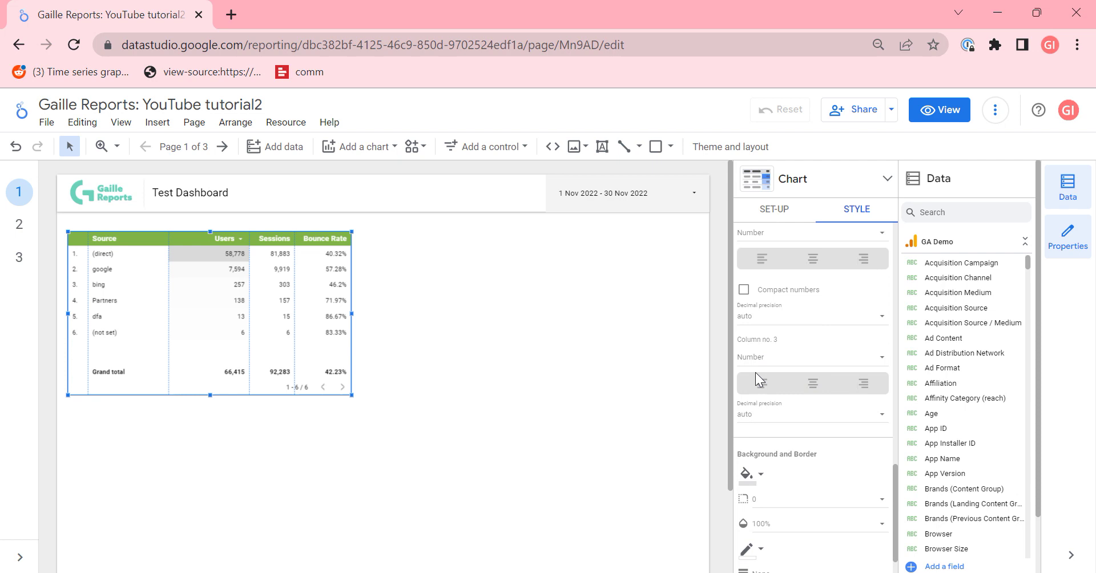
scroll(792, 451, "up", 4)
scroll(796, 454, "up", 4)
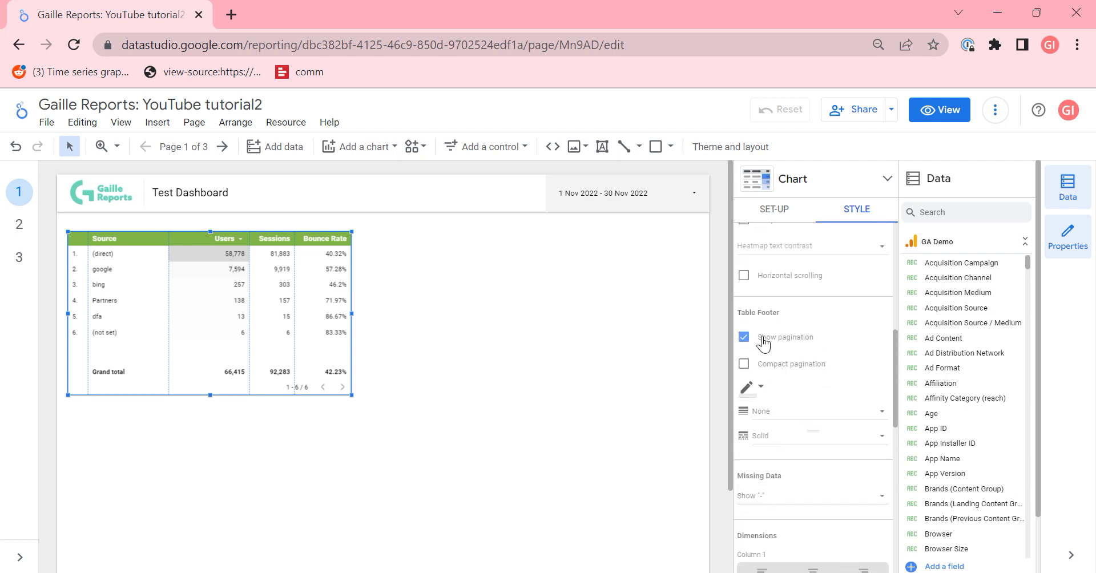
left_click(743, 342)
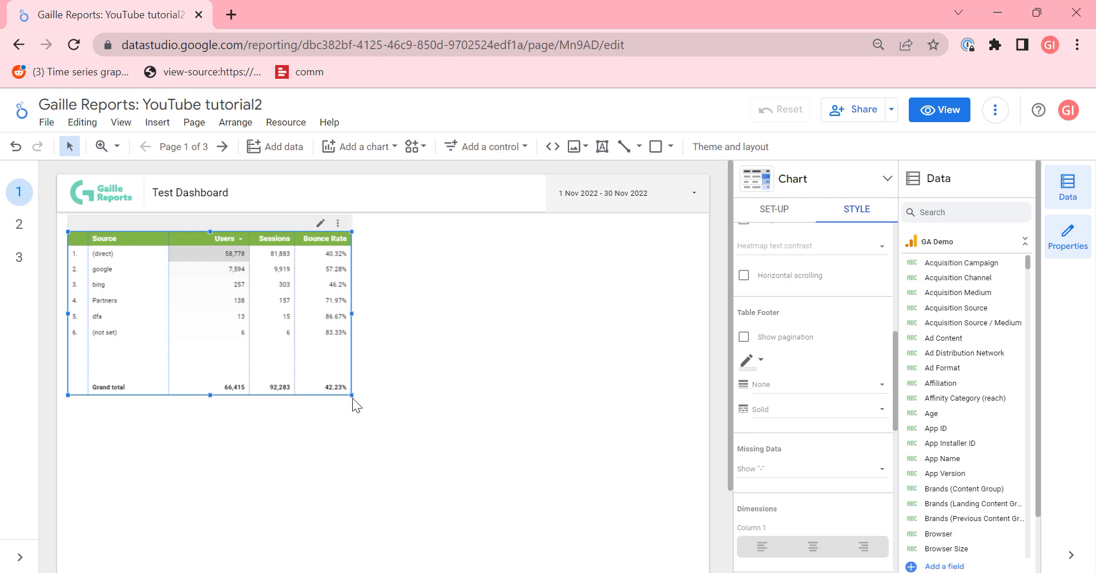
- Fit the Source table's columns to their data and make the table slightly shorter
right_click(263, 323)
mouse_move(351, 428)
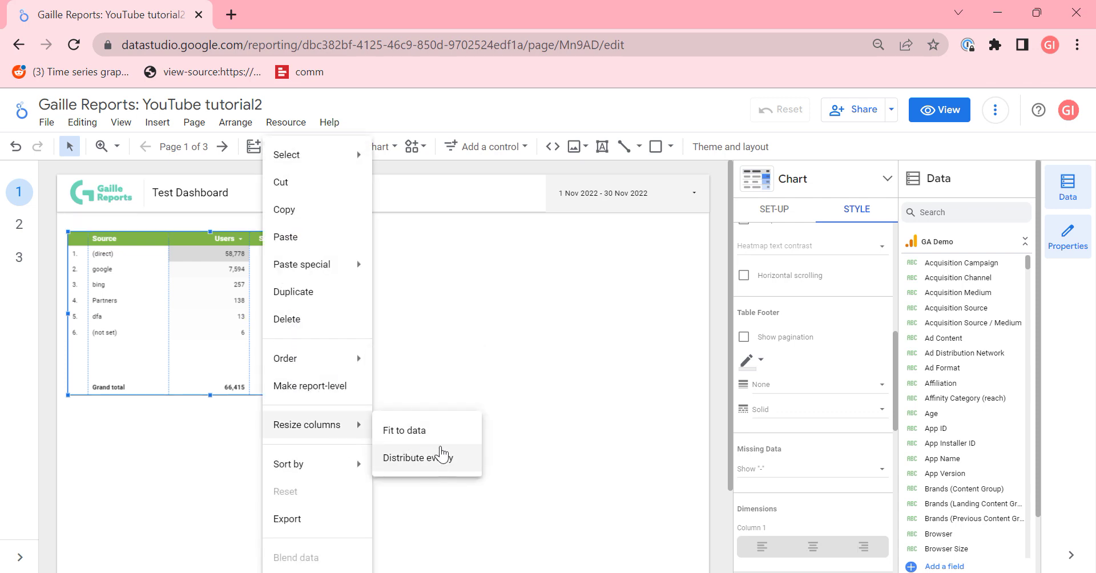
left_click(427, 432)
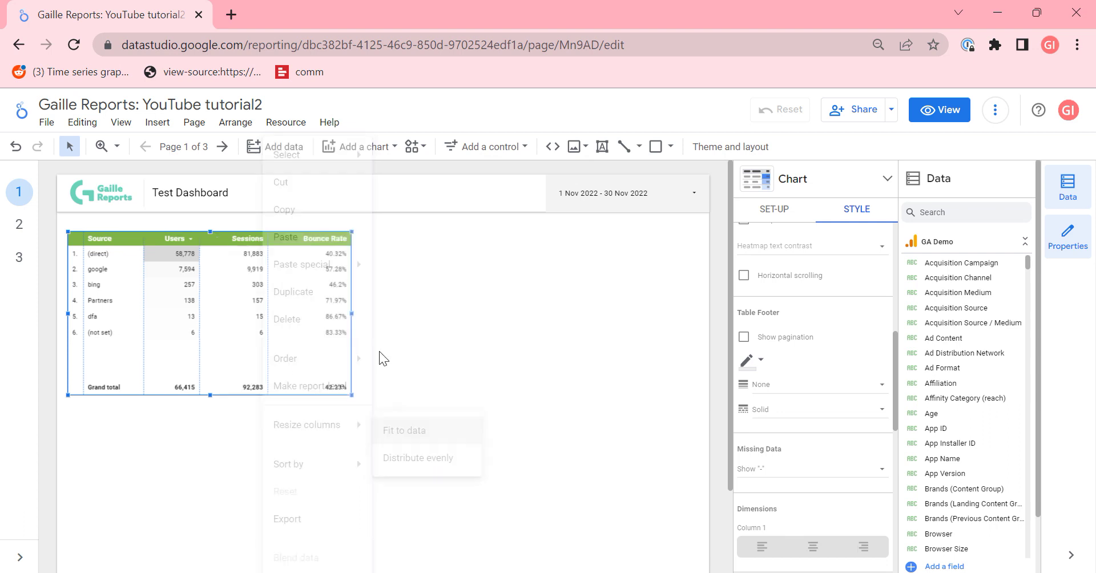
left_click_drag(352, 395, 355, 374)
- Add a New Users by Page Title table below the Source table
left_click(435, 384)
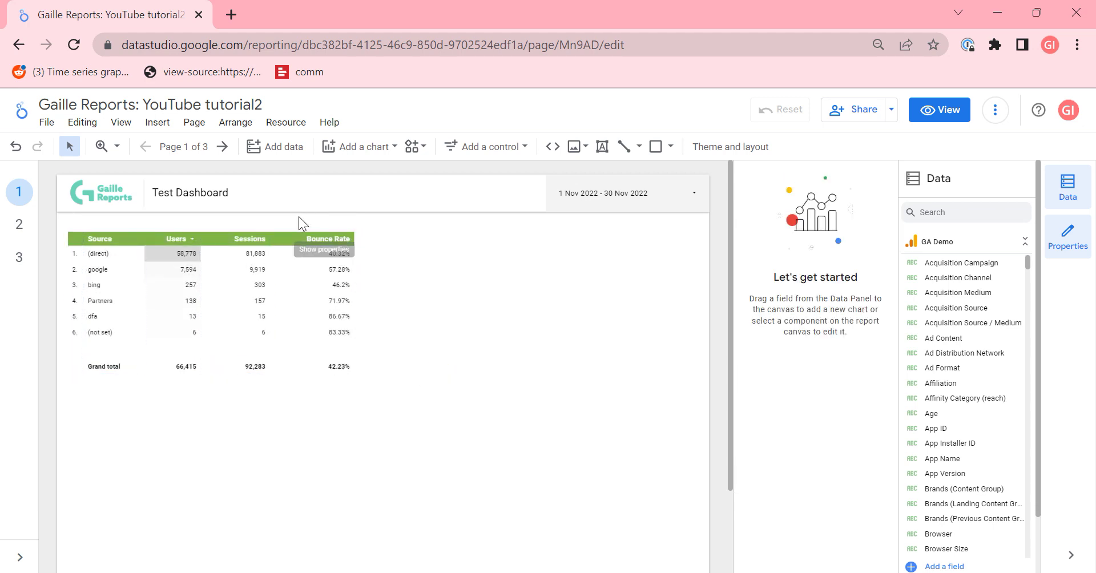
left_click(339, 149)
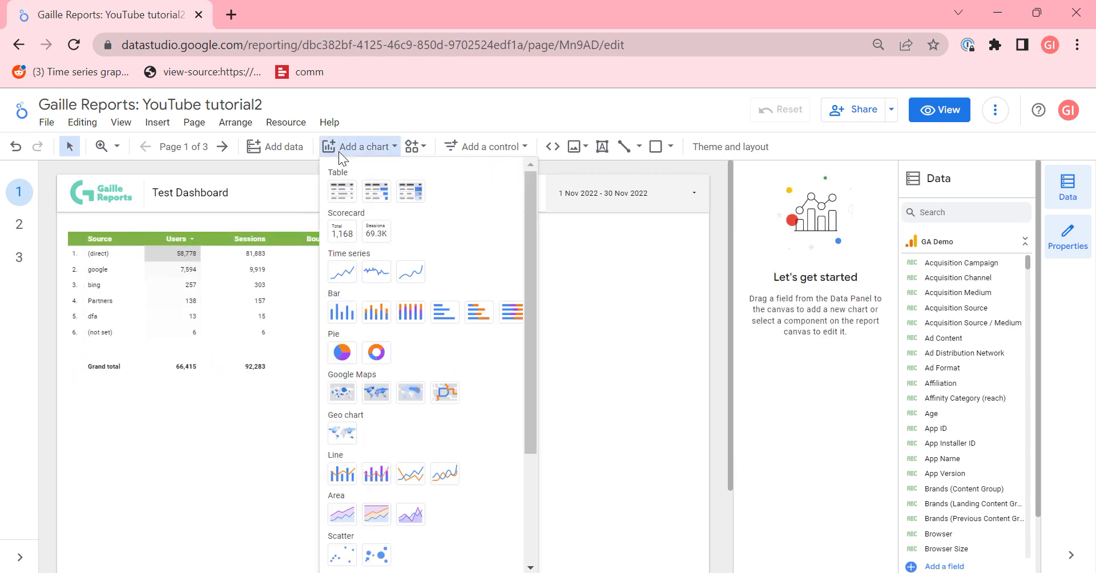
left_click(337, 197)
left_click(87, 394)
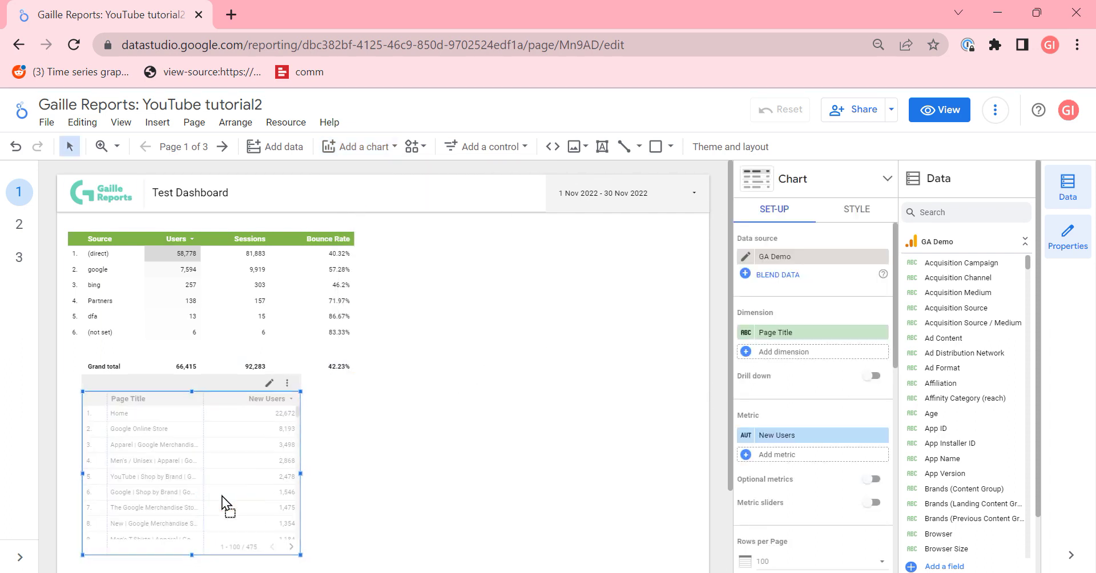
left_click_drag(221, 495, 210, 492)
scroll(194, 483, "down", 2)
- Duplicate the Page Title table and change the copy's dimension to Ad Format
left_click_drag(213, 384, 371, 343)
left_click(803, 331)
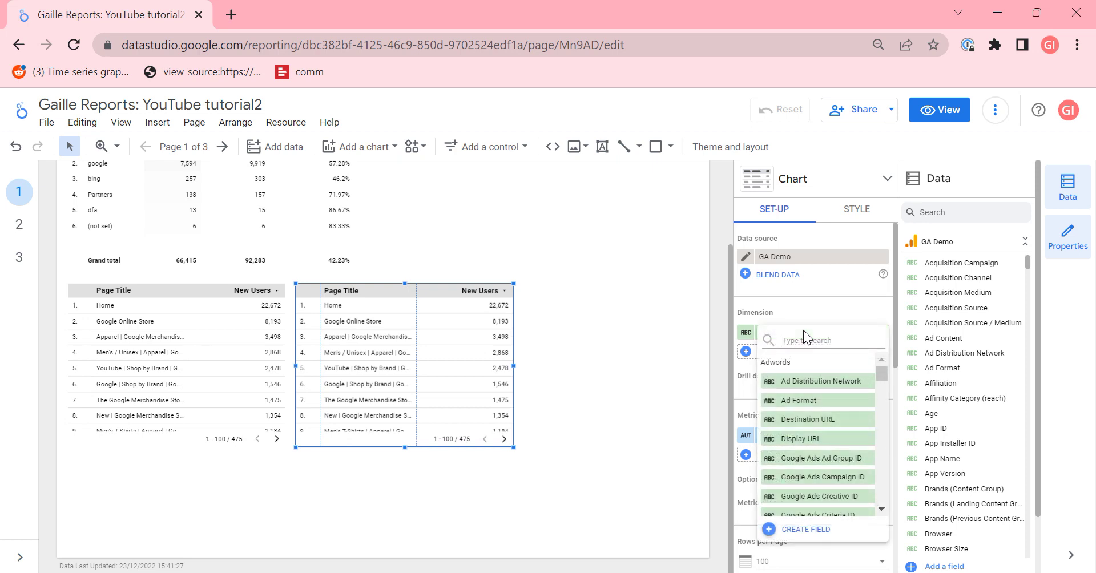
left_click(827, 401)
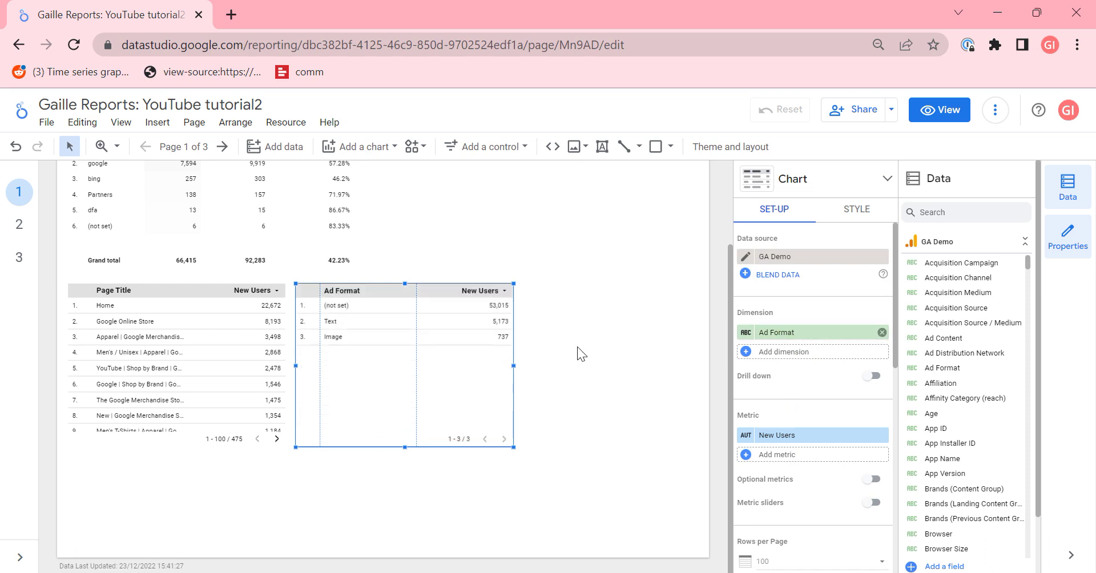
- Copy the Ad Format table to the right, switch it to Campaign, and make it taller
left_click_drag(347, 329, 576, 330)
left_click(454, 334)
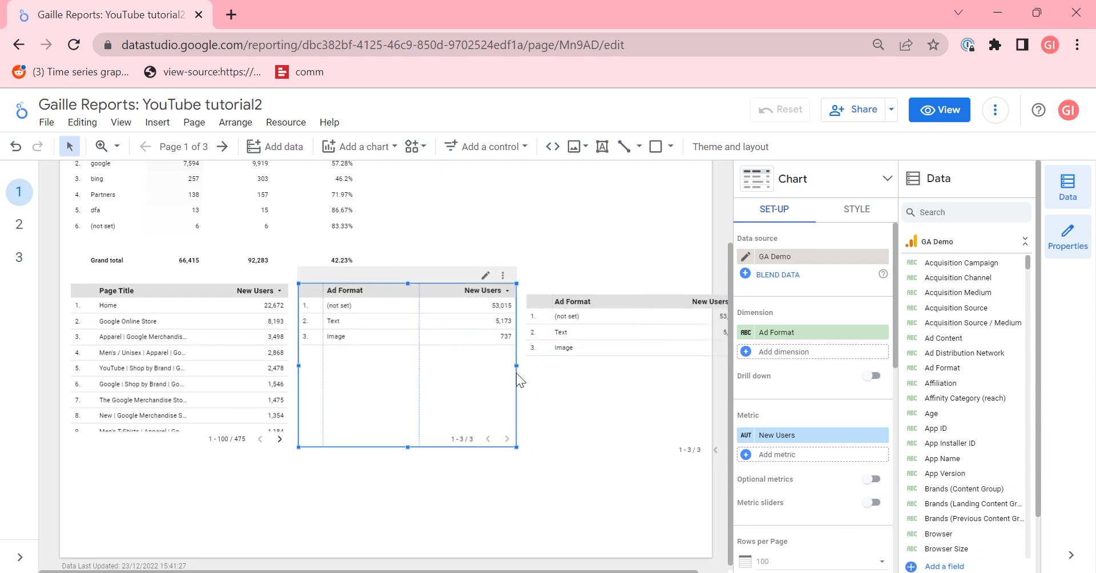
left_click_drag(516, 366, 451, 368)
left_click_drag(629, 359, 560, 352)
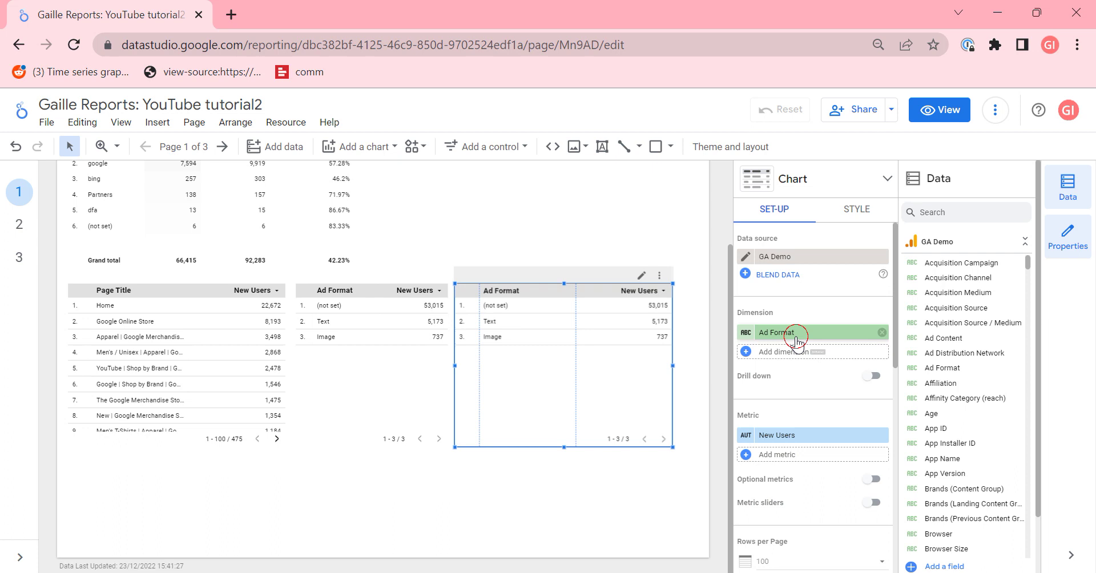
left_click(796, 336)
type("ads")
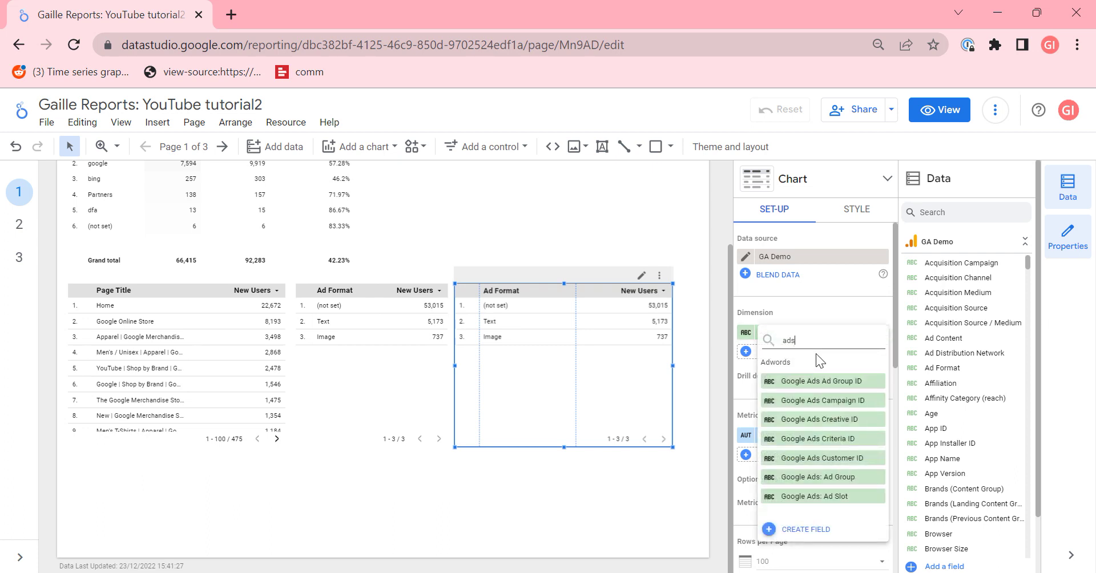
key("BackSpace")
key("BackSpace")
key("BackSpace")
type("cam")
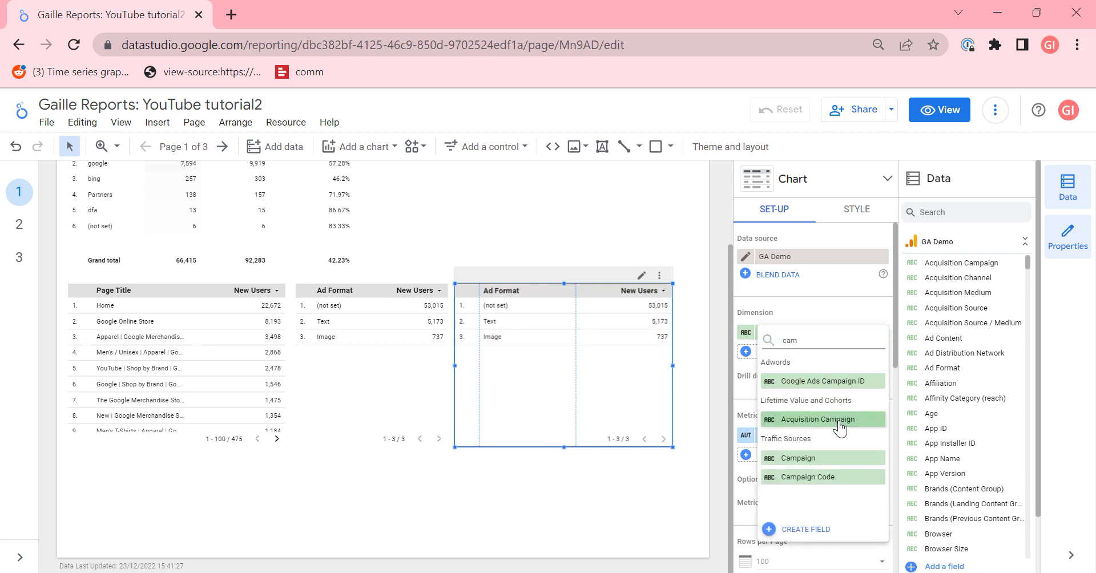
left_click(841, 459)
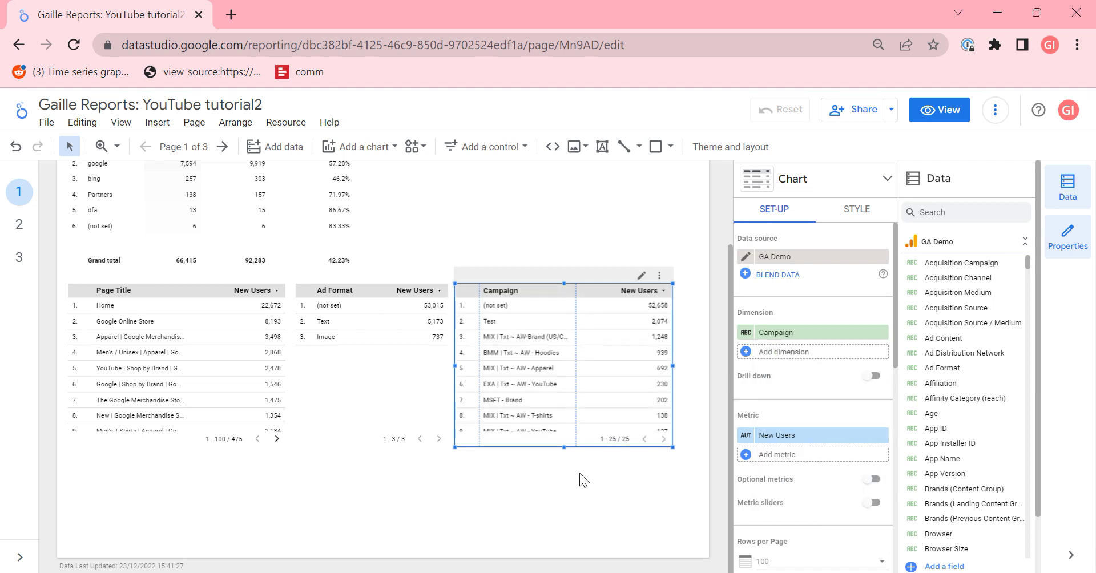
left_click_drag(565, 447, 565, 493)
left_click(594, 252)
scroll(573, 317, "up", 2)
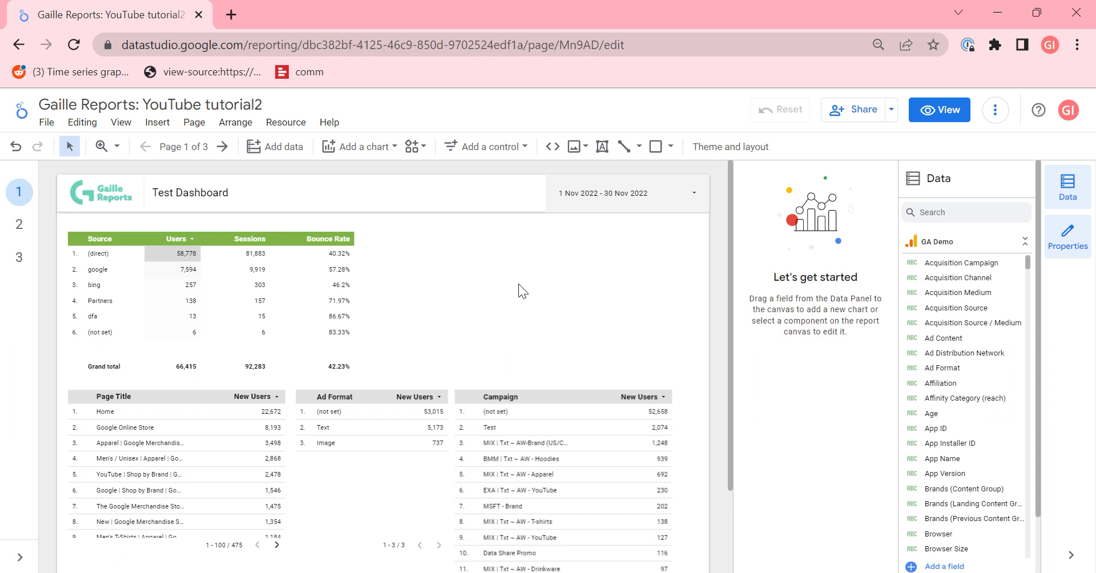
- Copy the Source table and paste only its style onto the Page Title, Ad Format and Campaign tables
left_click(275, 272)
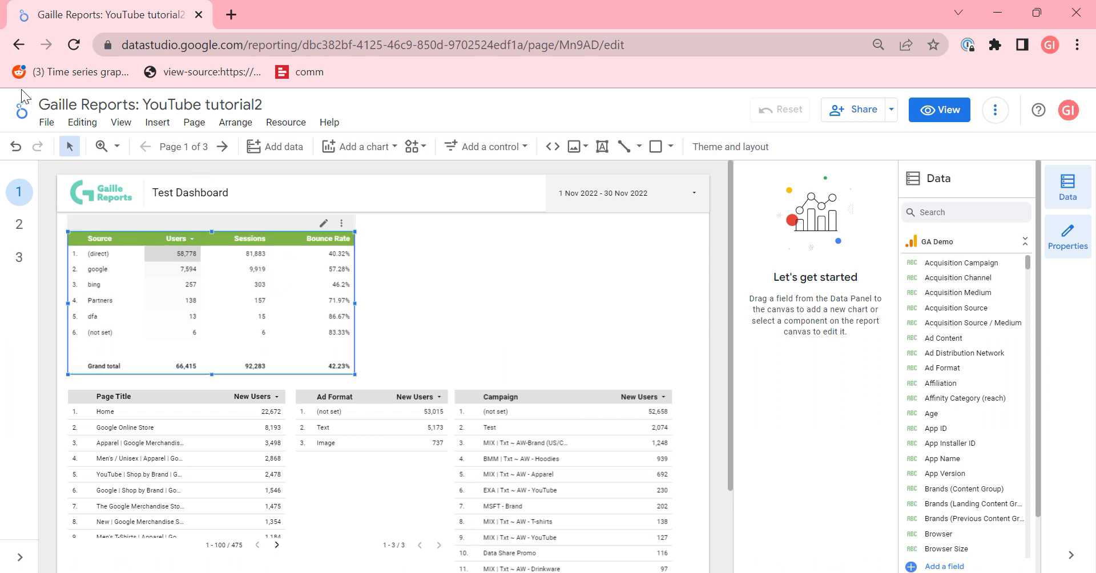
left_click(48, 123)
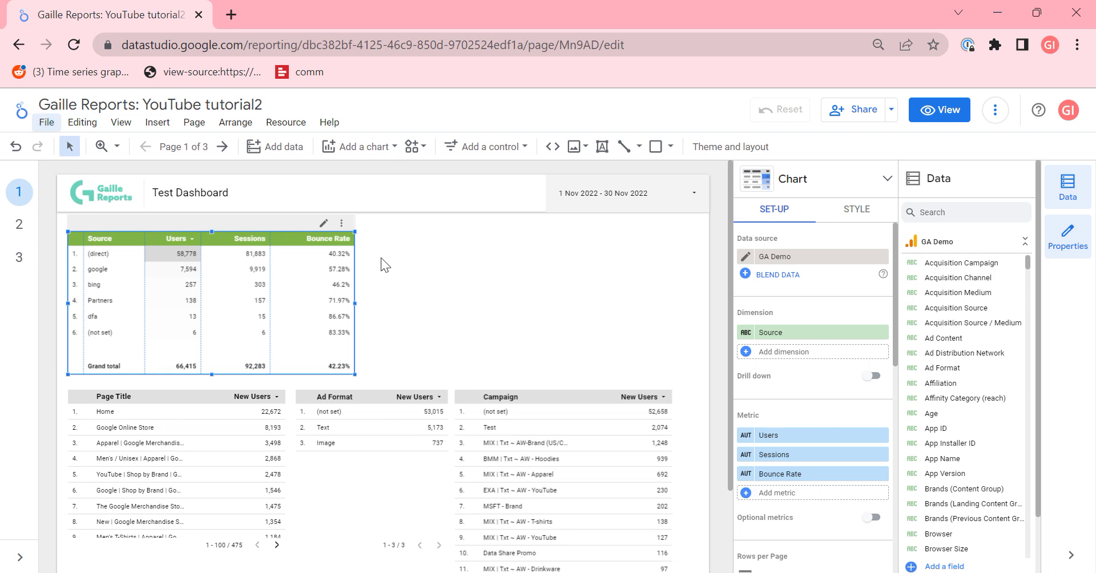
left_click(504, 309)
left_click_drag(700, 481, 210, 453)
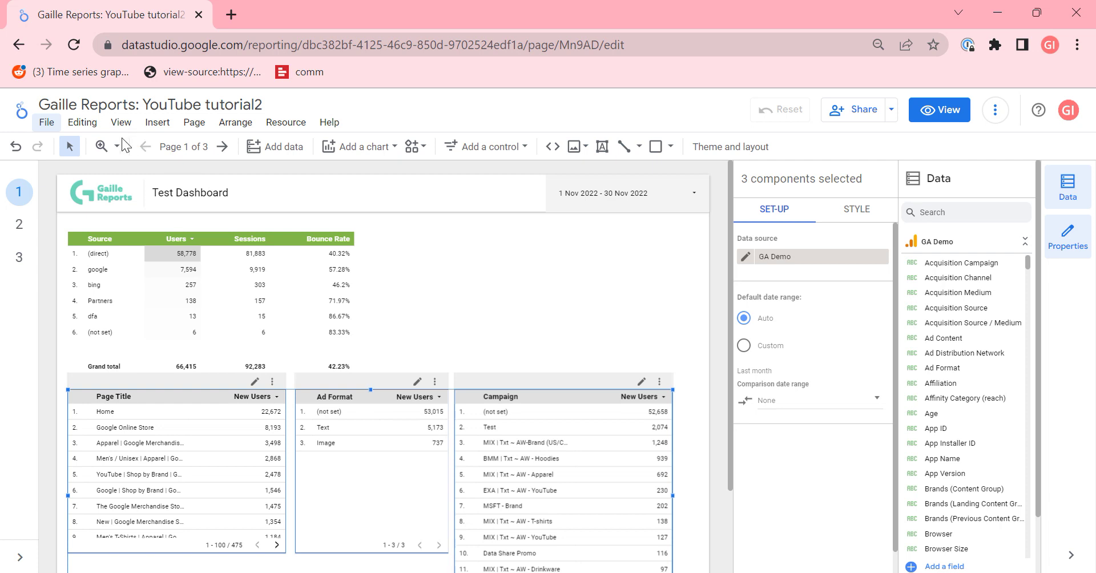
left_click(45, 125)
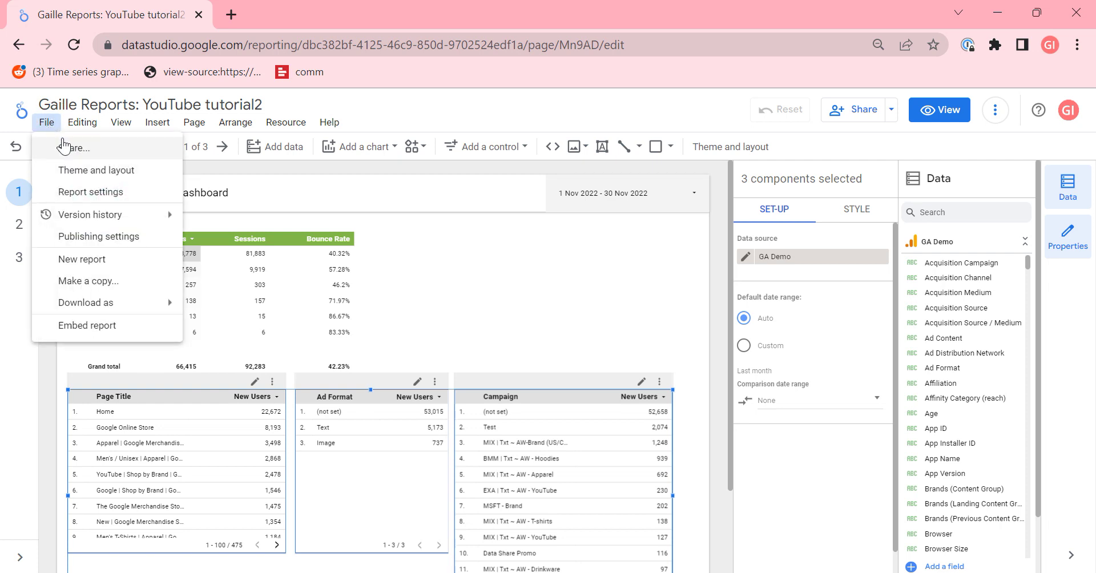
left_click(92, 130)
left_click(90, 126)
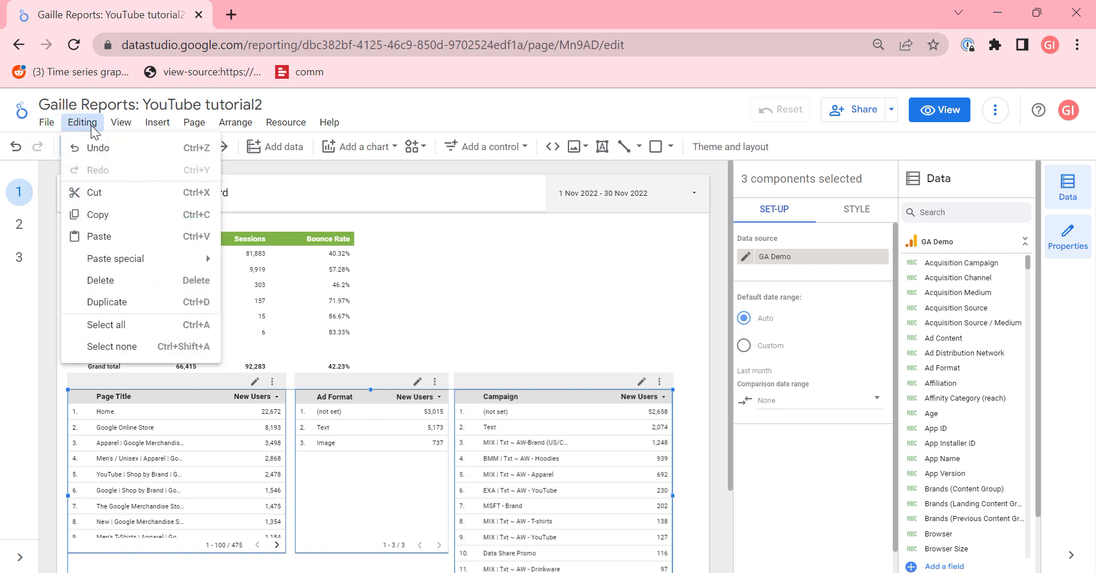
mouse_move(144, 267)
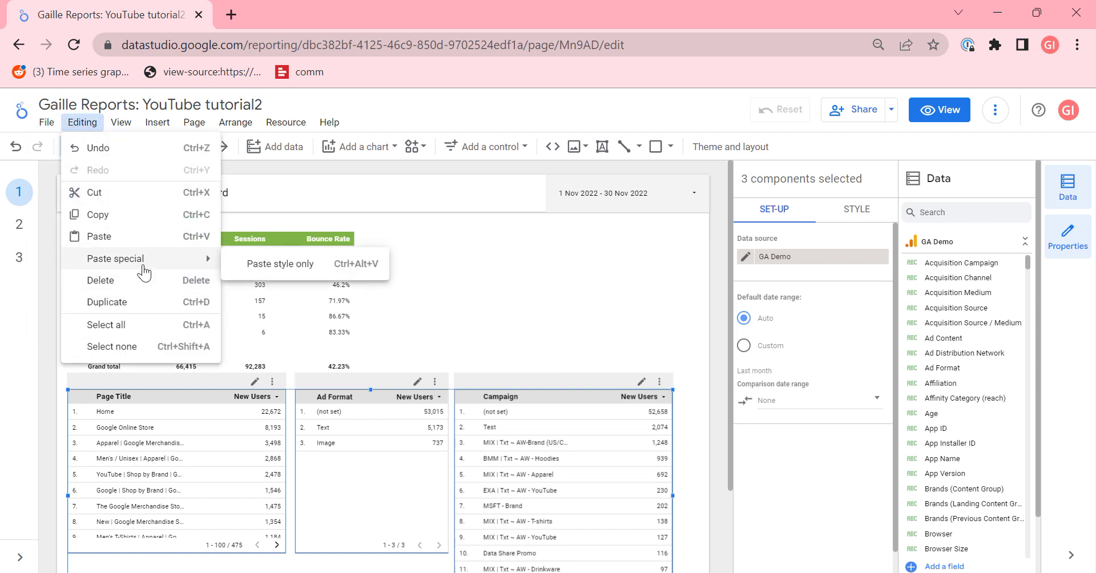
left_click(329, 277)
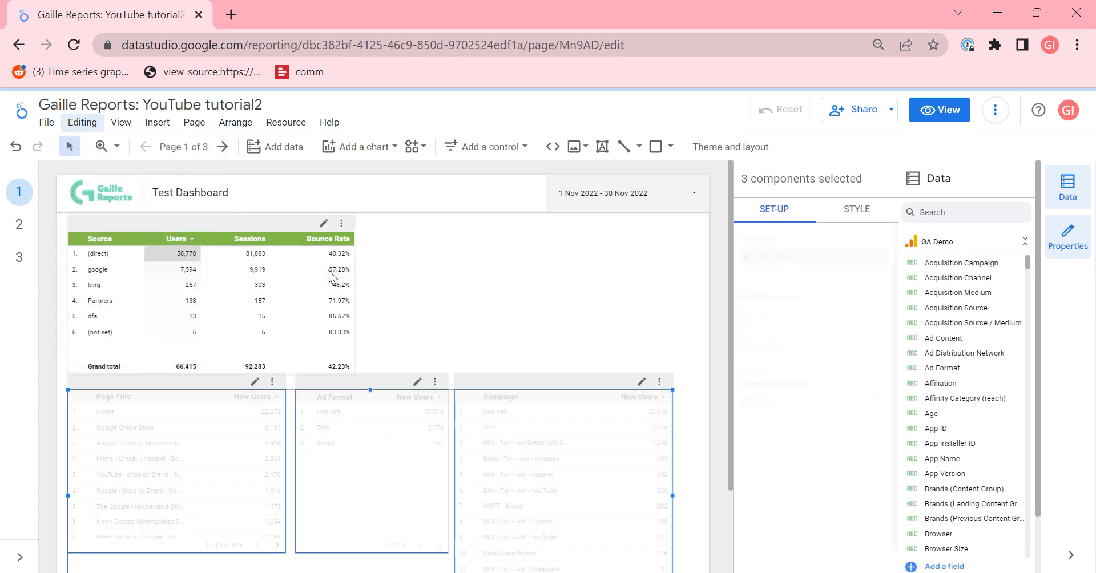
left_click(617, 336)
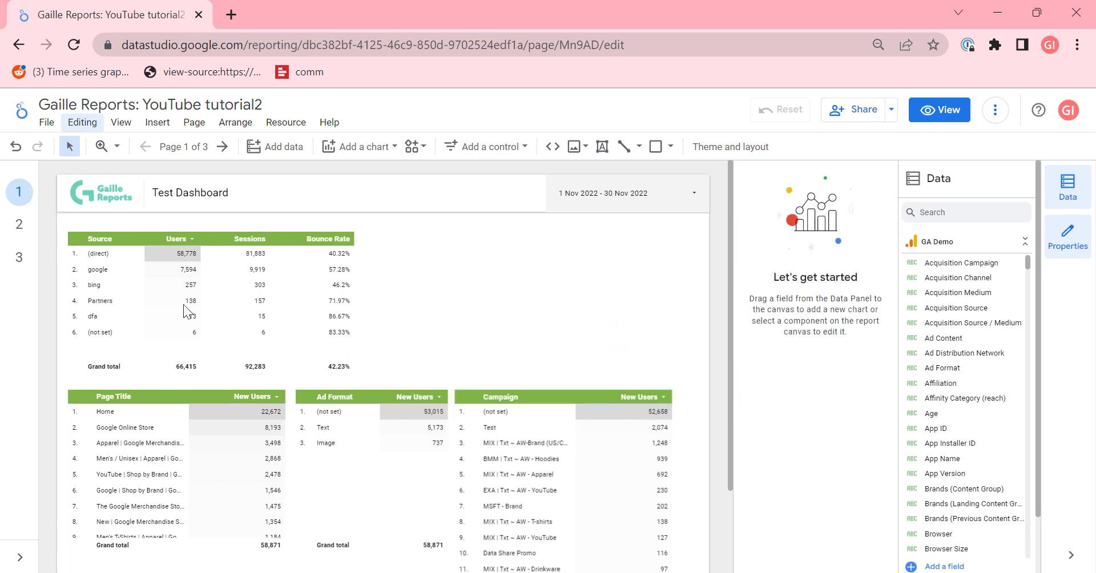
scroll(629, 311, "down", 2)
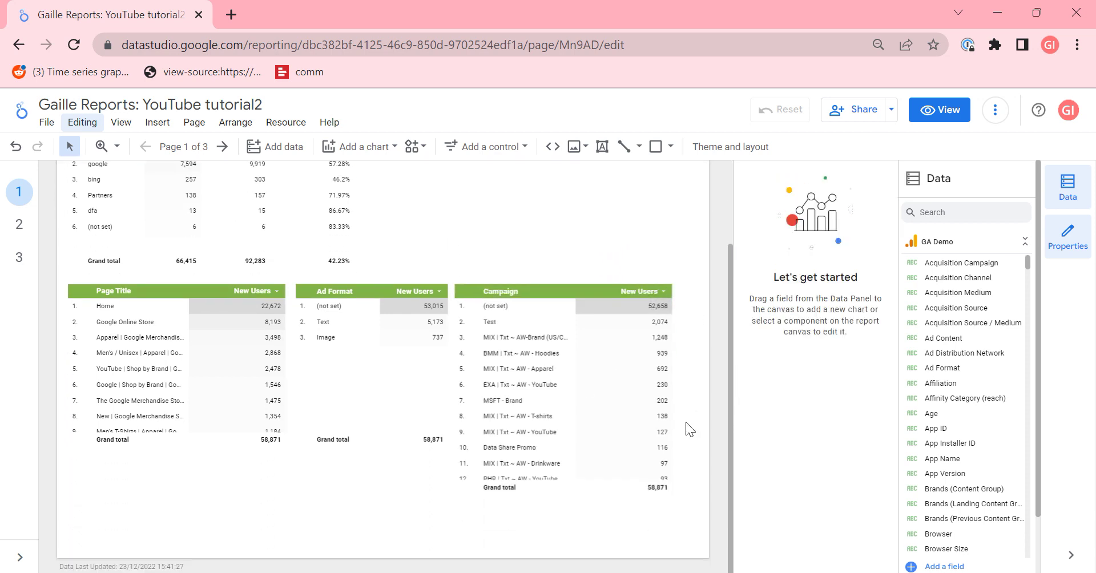
scroll(701, 406, "up", 2)
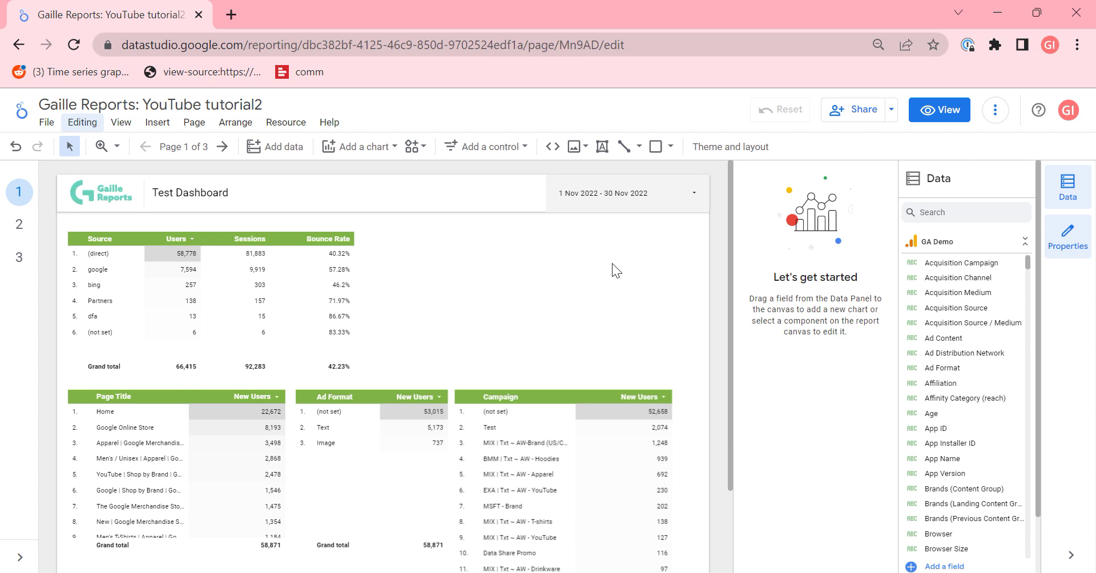